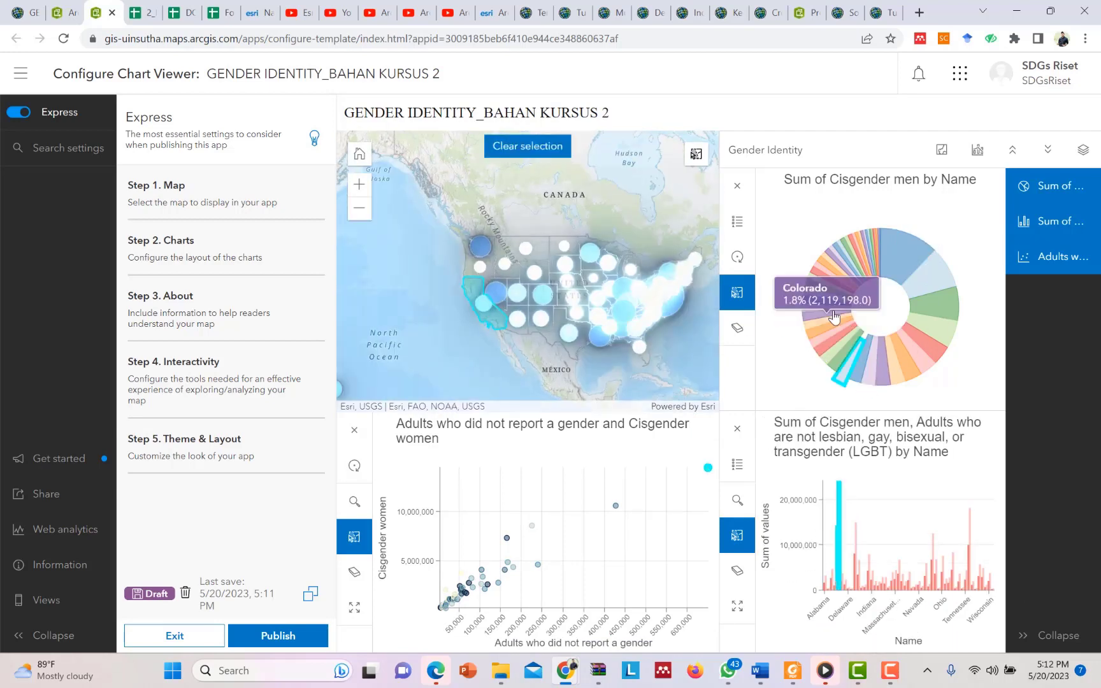
# - Select individual state slices in the Sum of Cisgender men by Name pie chart to inspect the linked map and chart highlights
pyautogui.click(942, 312)
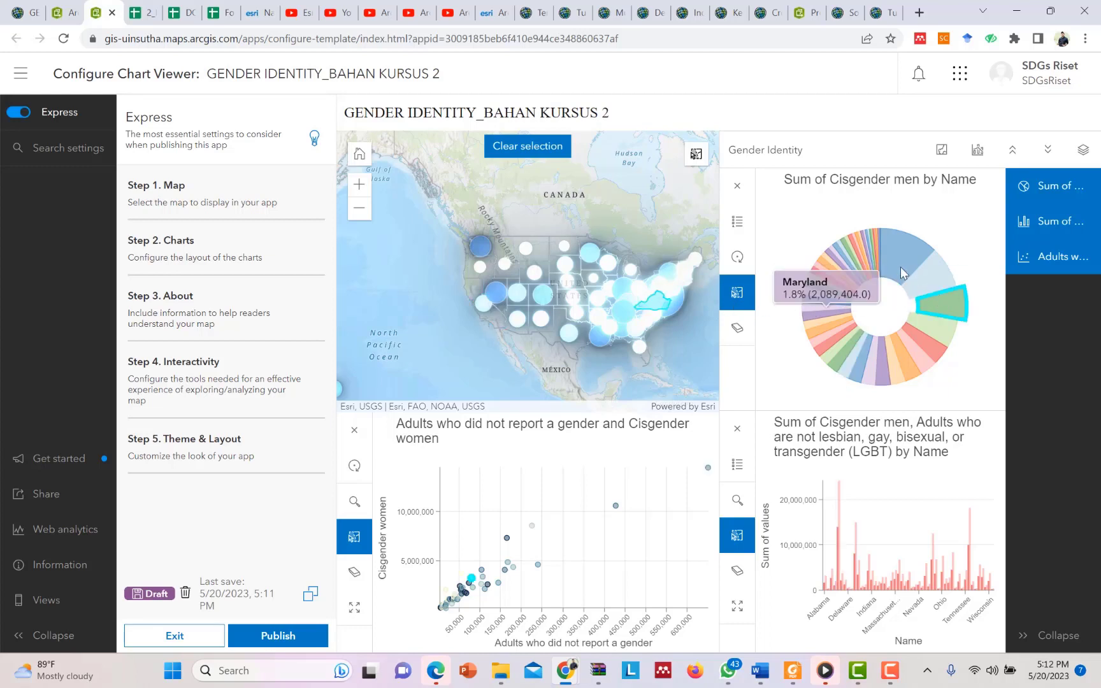
pyautogui.click(901, 268)
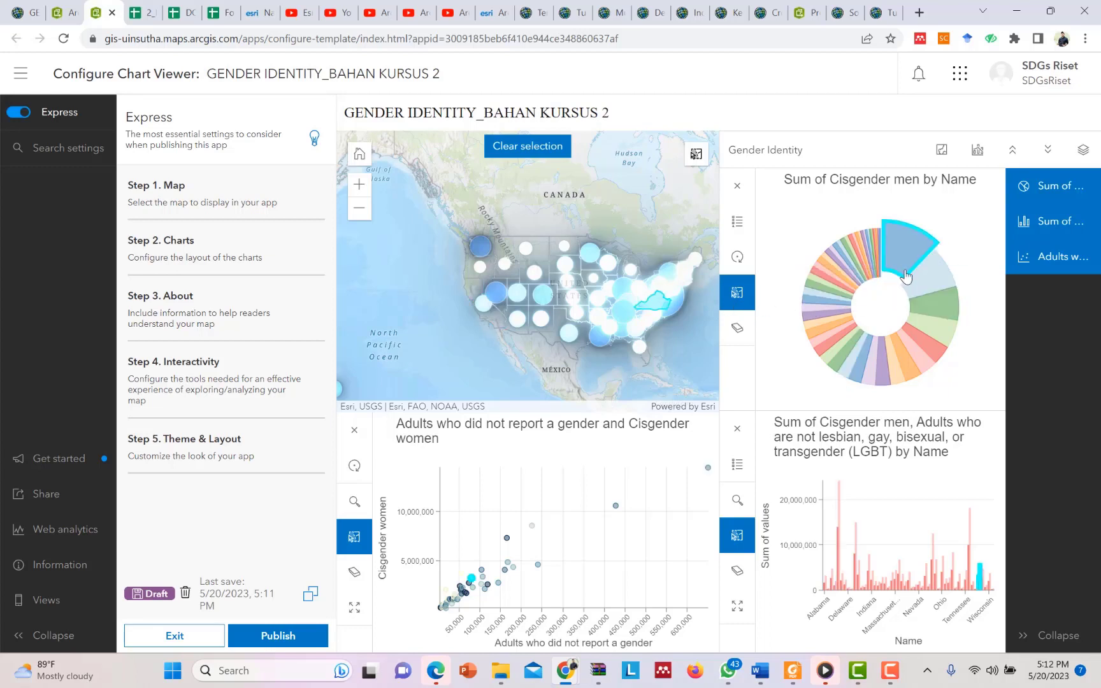
pyautogui.click(936, 308)
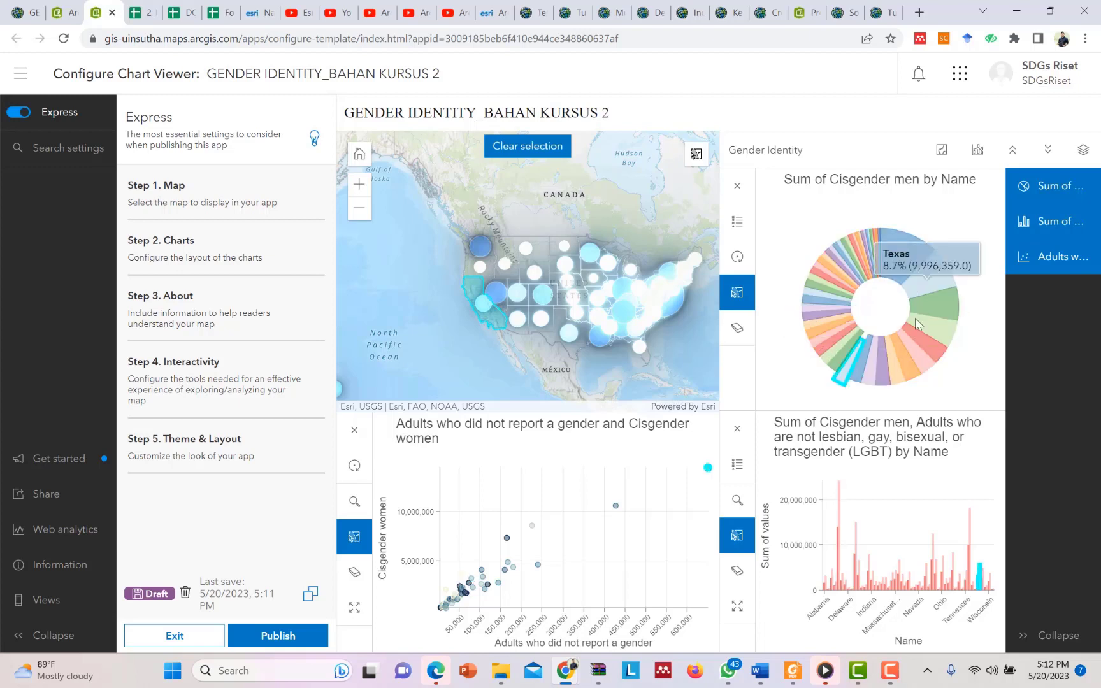
pyautogui.click(897, 270)
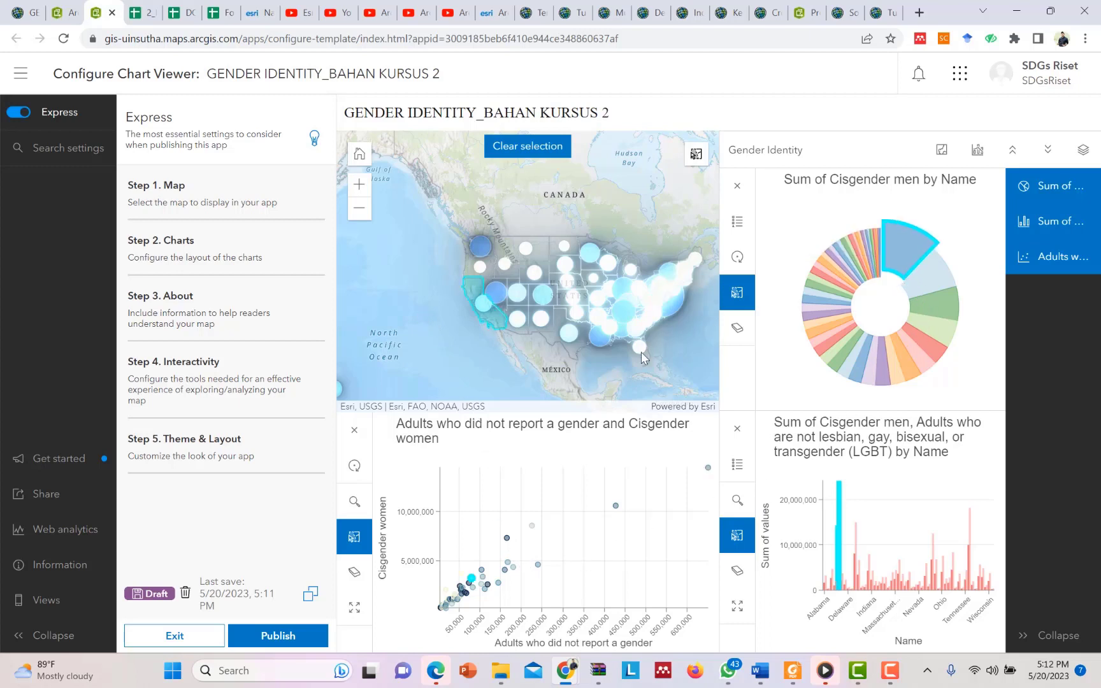
# - Try the Side by side layout for the charts, restore Stack, and look through the managed charts list
pyautogui.click(209, 264)
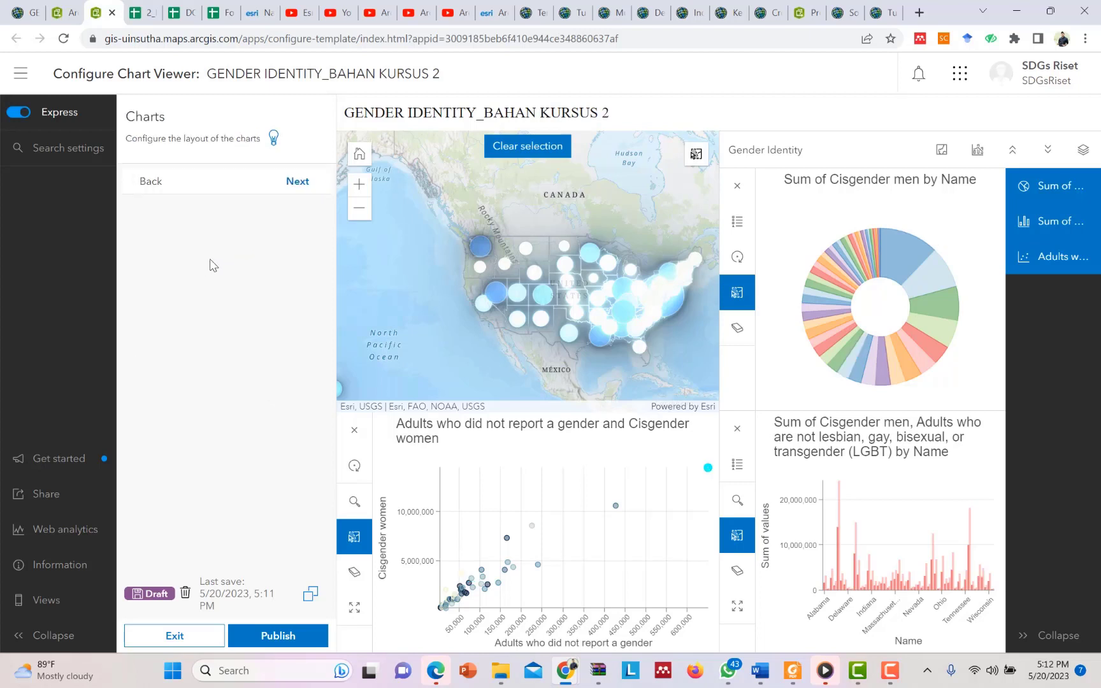
pyautogui.click(299, 181)
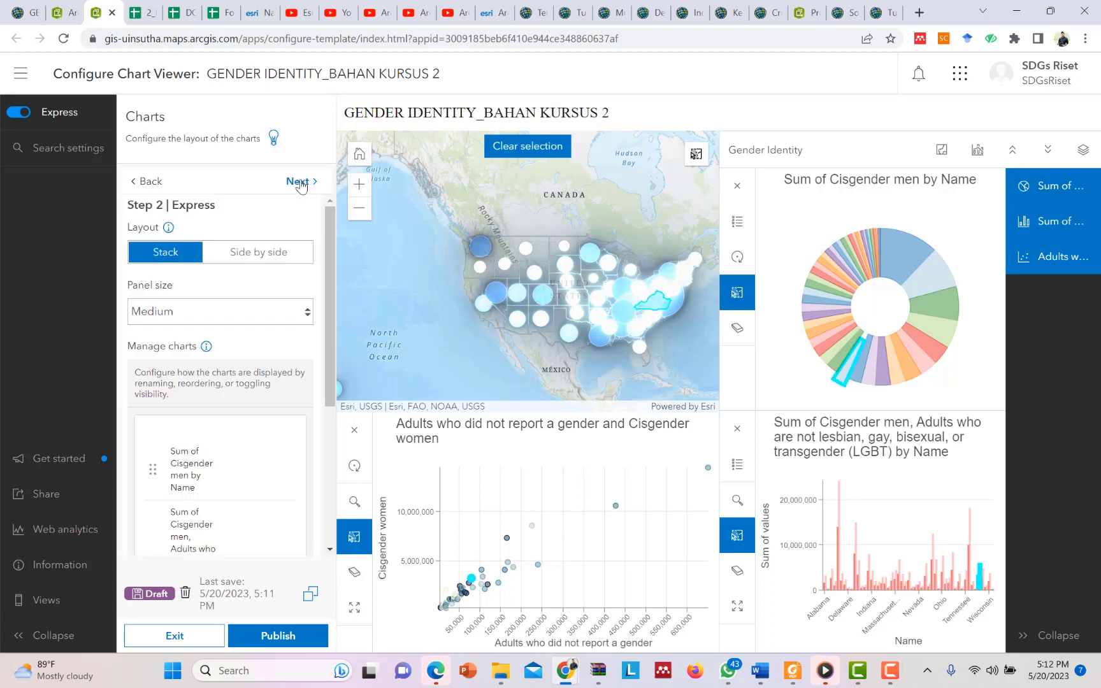
pyautogui.click(268, 261)
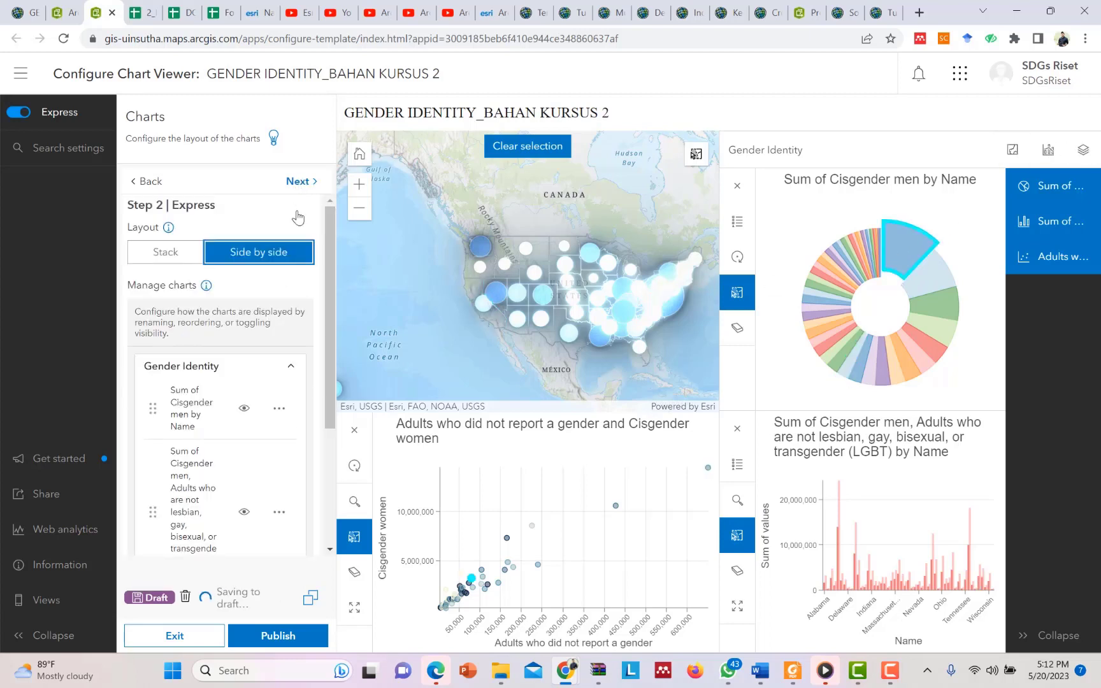
pyautogui.click(179, 254)
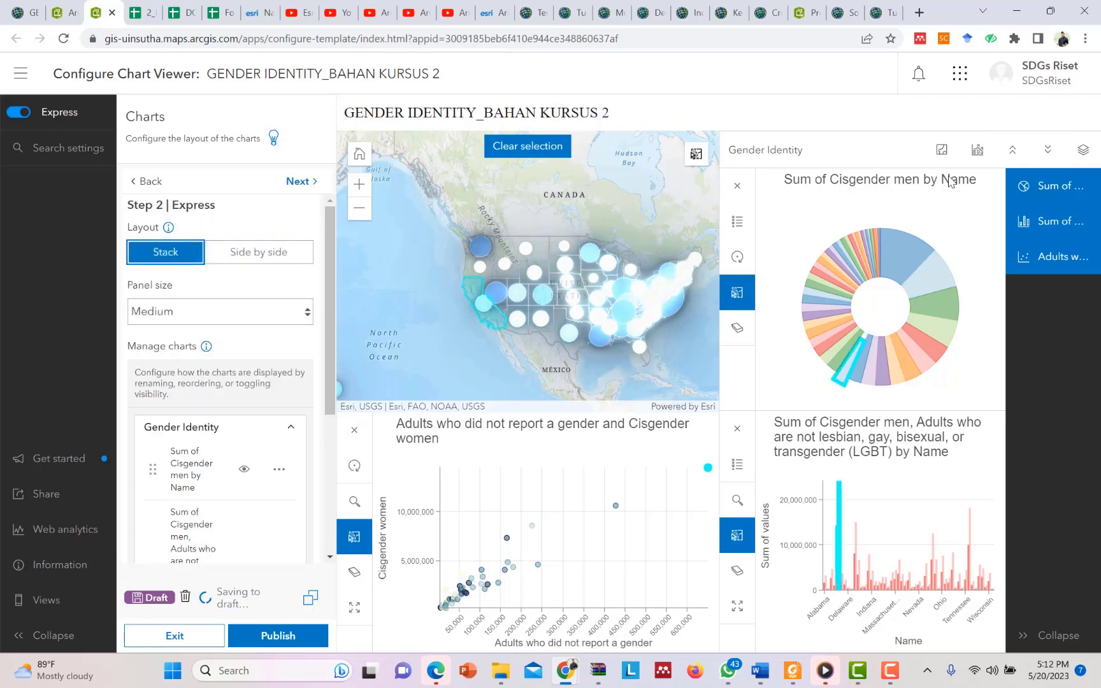
pyautogui.scroll(-4, 221, 433)
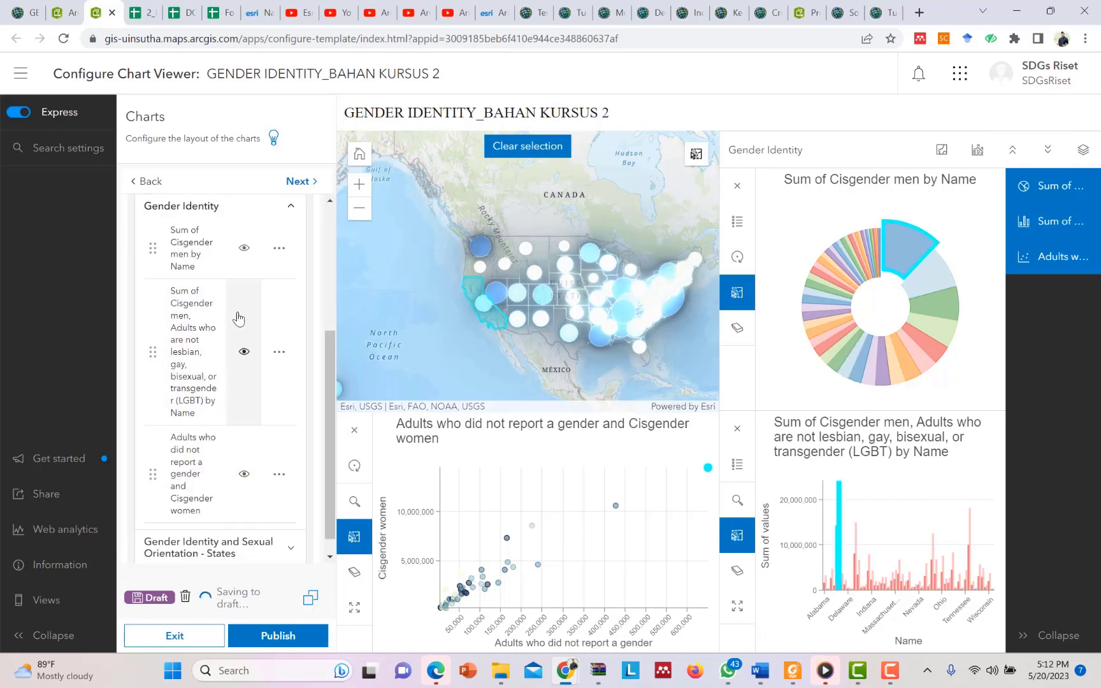
pyautogui.scroll(4, 236, 315)
pyautogui.click(135, 187)
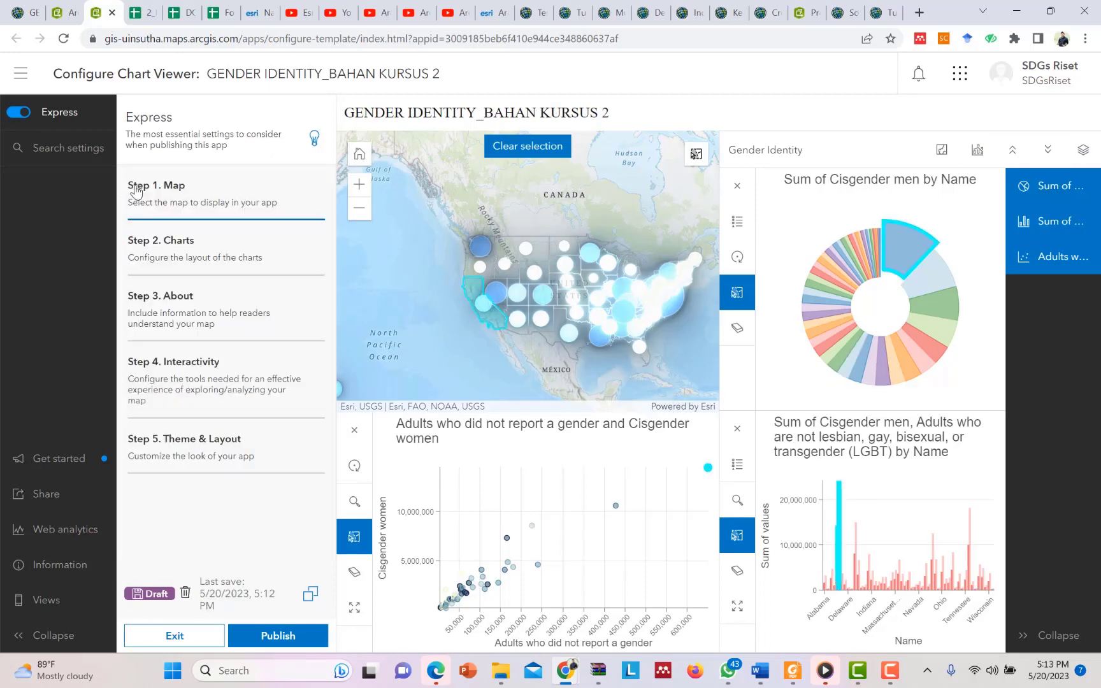
# - Add "Gender Identity" as the map's accessibility description in the Map settings
pyautogui.click(171, 199)
pyautogui.scroll(-2, 207, 293)
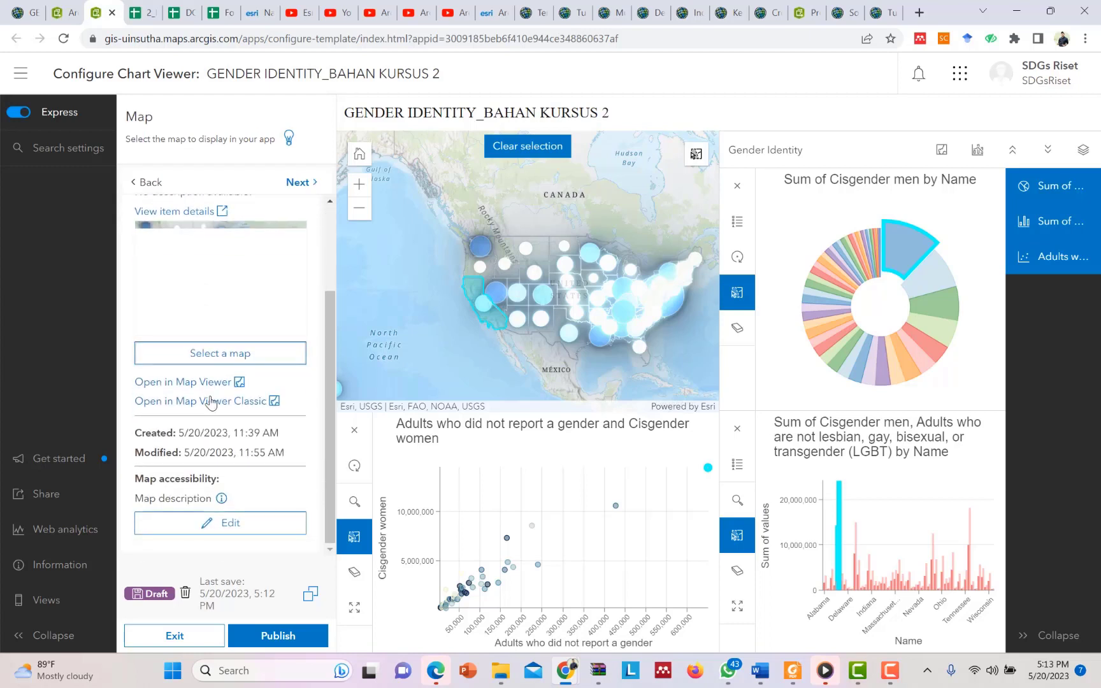
pyautogui.click(189, 527)
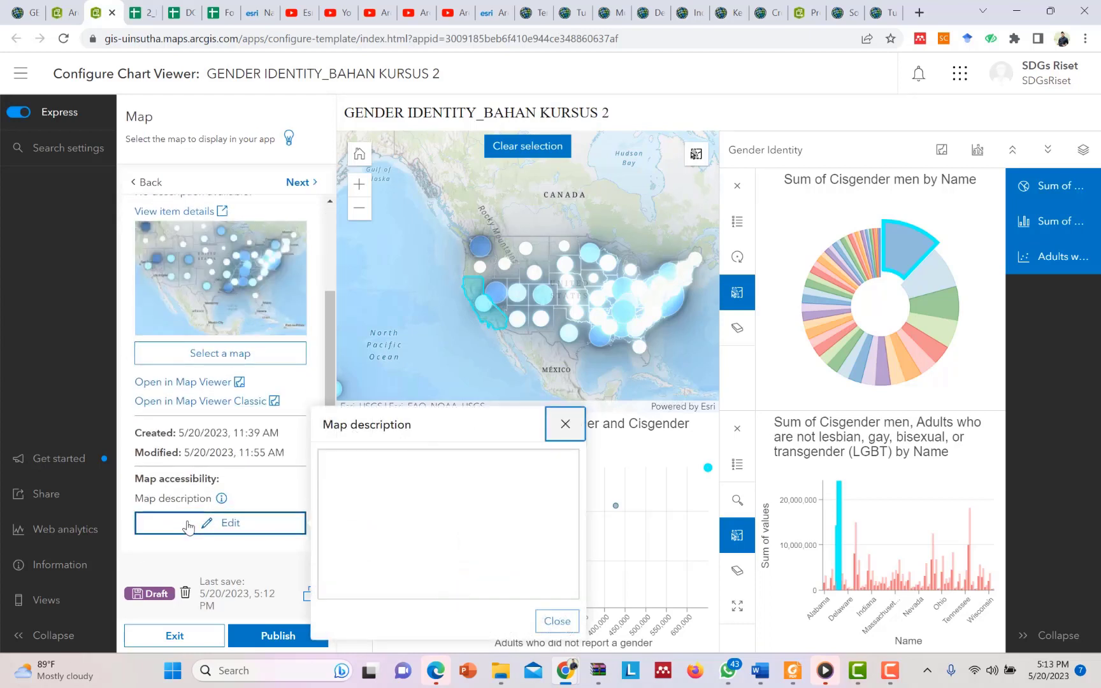
pyautogui.click(342, 469)
pyautogui.press('capslock')
pyautogui.write('Gender Identity')
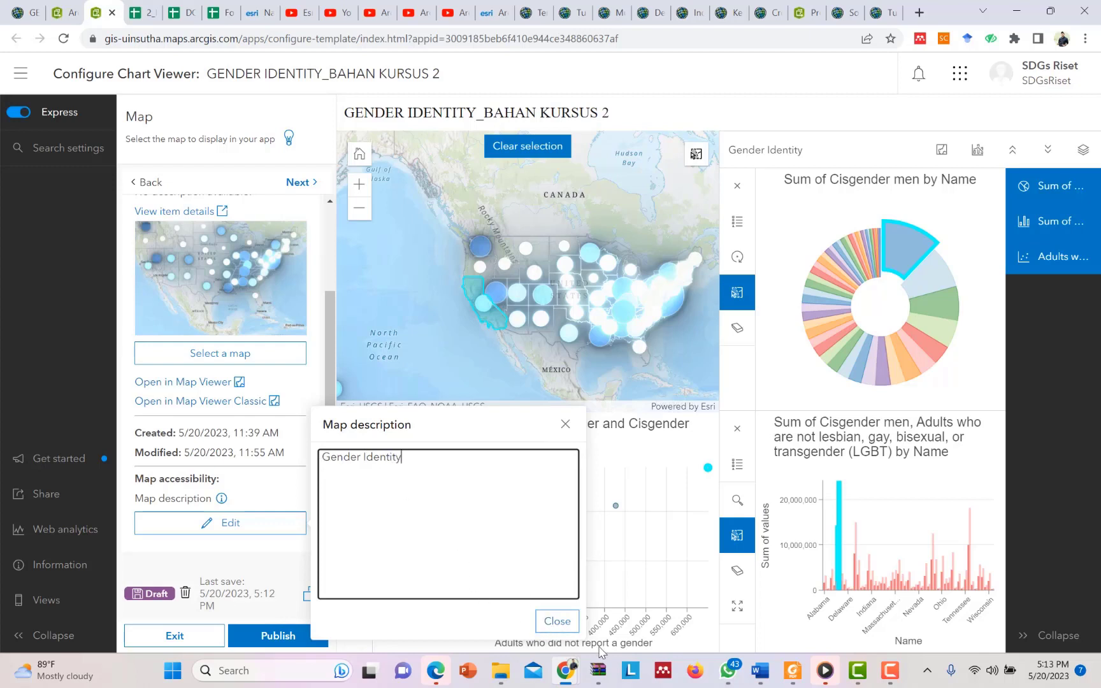
pyautogui.click(558, 619)
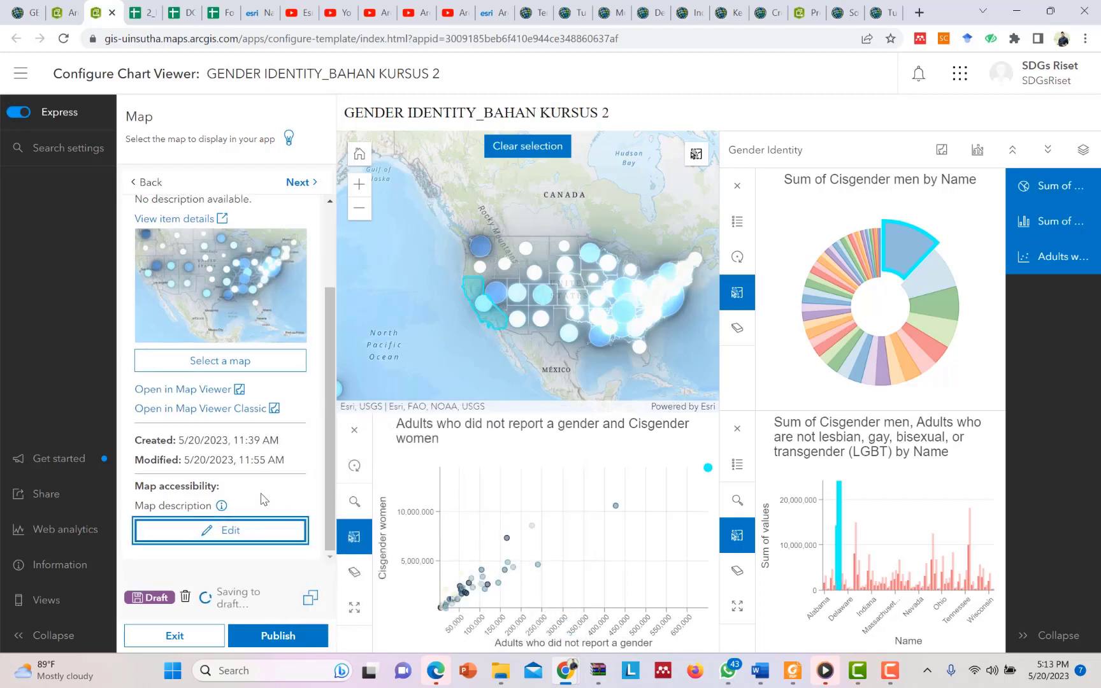
# - Reopen the map description to check its text, close it, and return to the Express settings overview
pyautogui.click(195, 530)
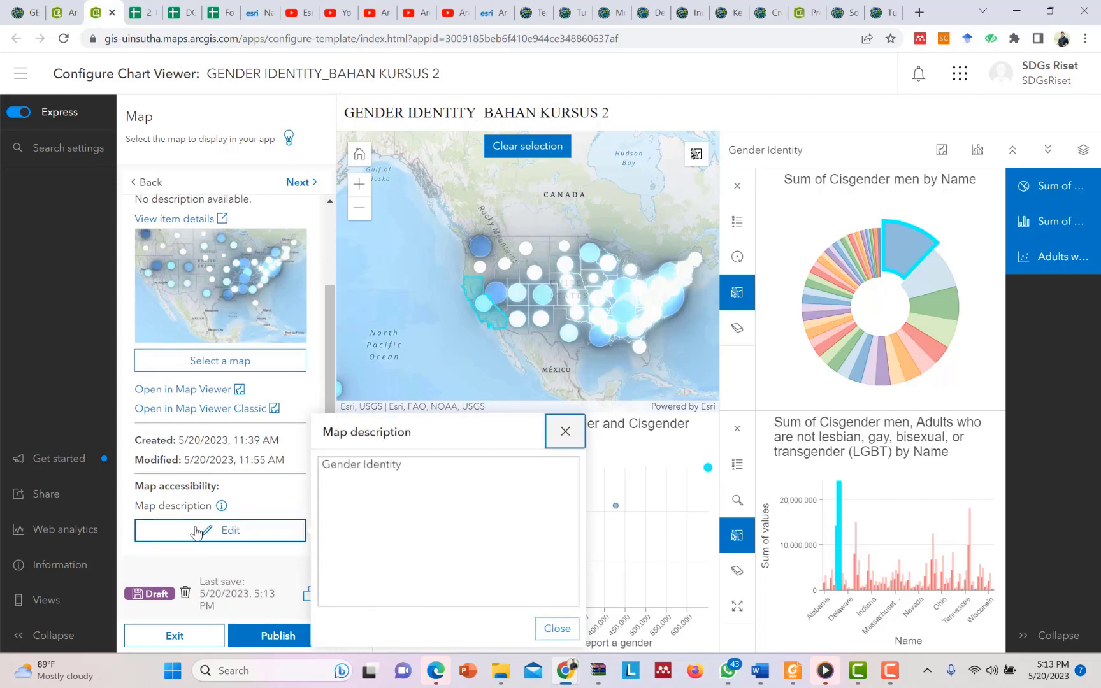
pyautogui.click(557, 629)
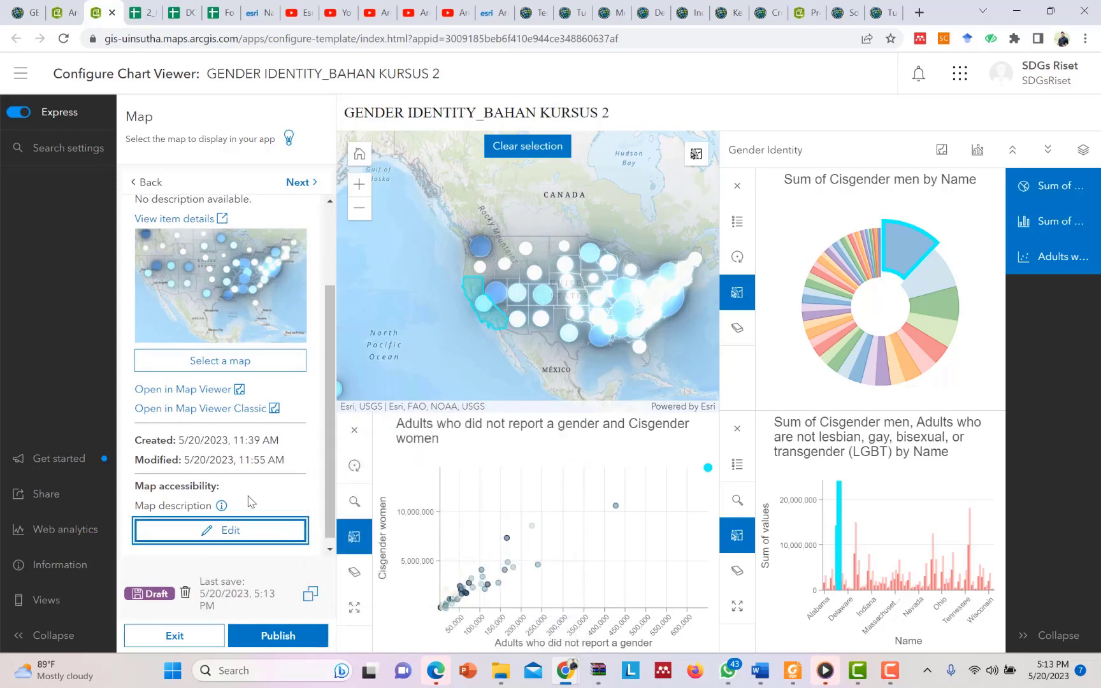
pyautogui.scroll(3, 216, 516)
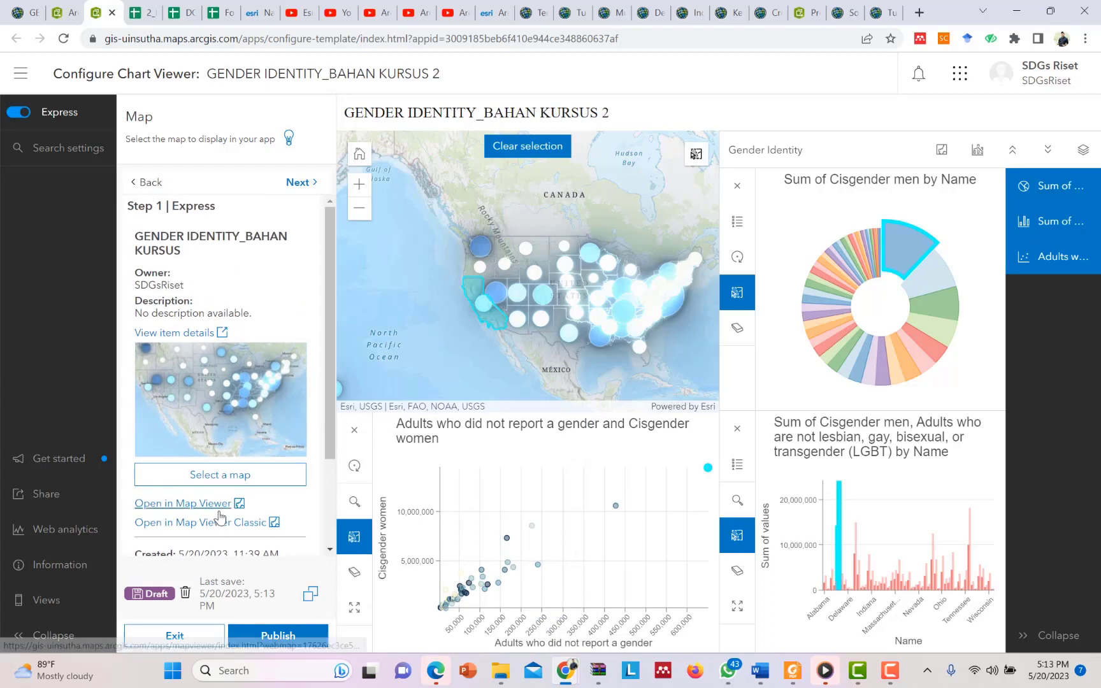
pyautogui.click(135, 183)
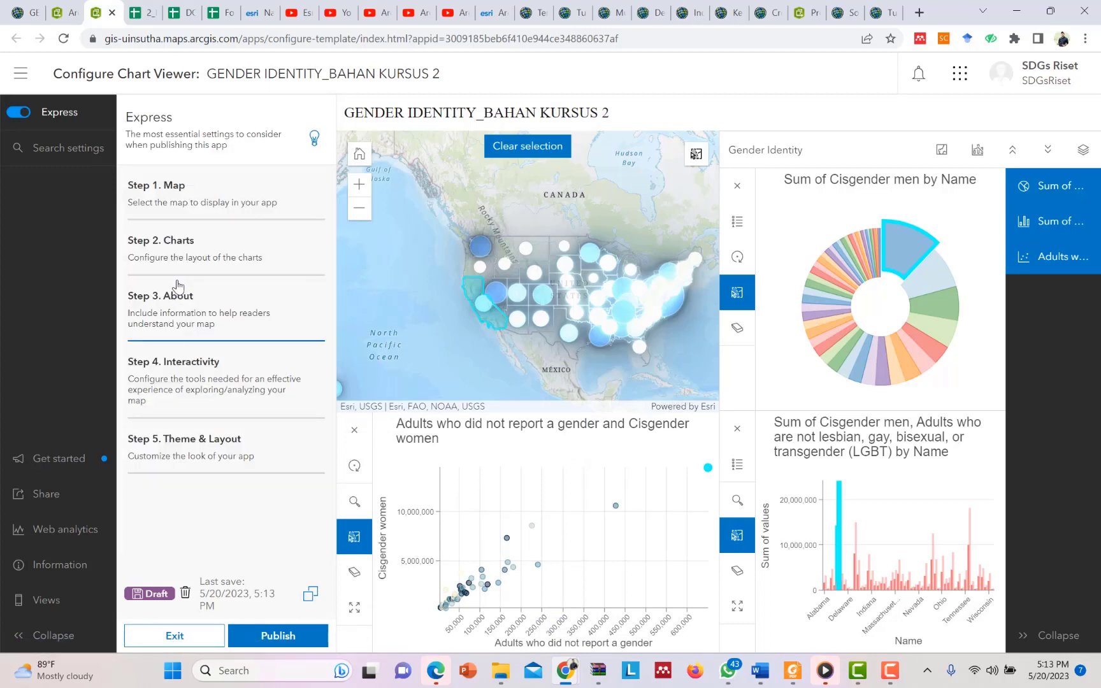
# - Enable the Layer list tool in the Interactivity settings and expand the list on the map preview
pyautogui.click(185, 383)
pyautogui.click(313, 265)
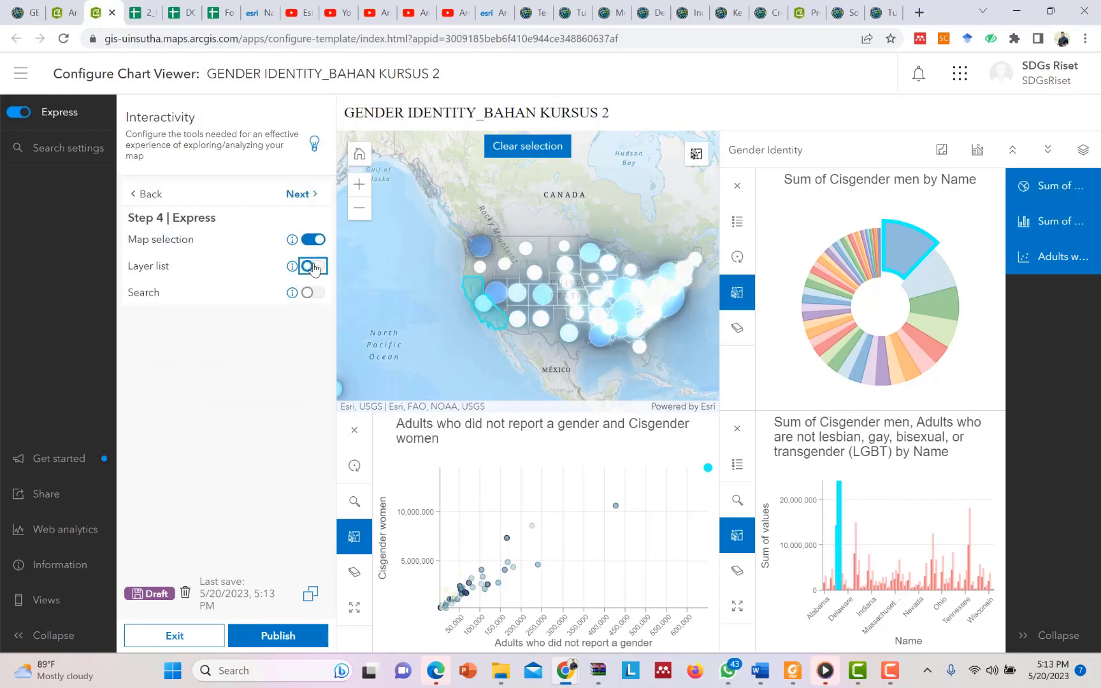
pyautogui.click(696, 379)
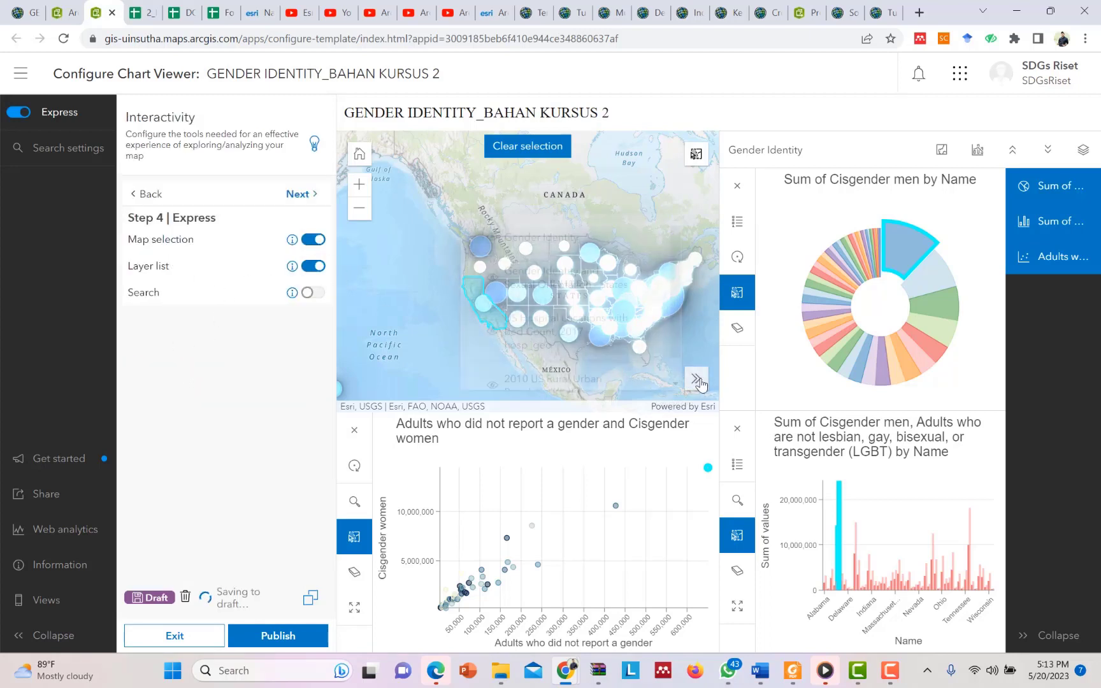
# - Review the listed layers, toggle the visibility of 2010 US Rural Urban Population by County, and collapse the layer list
pyautogui.scroll(-1, 590, 280)
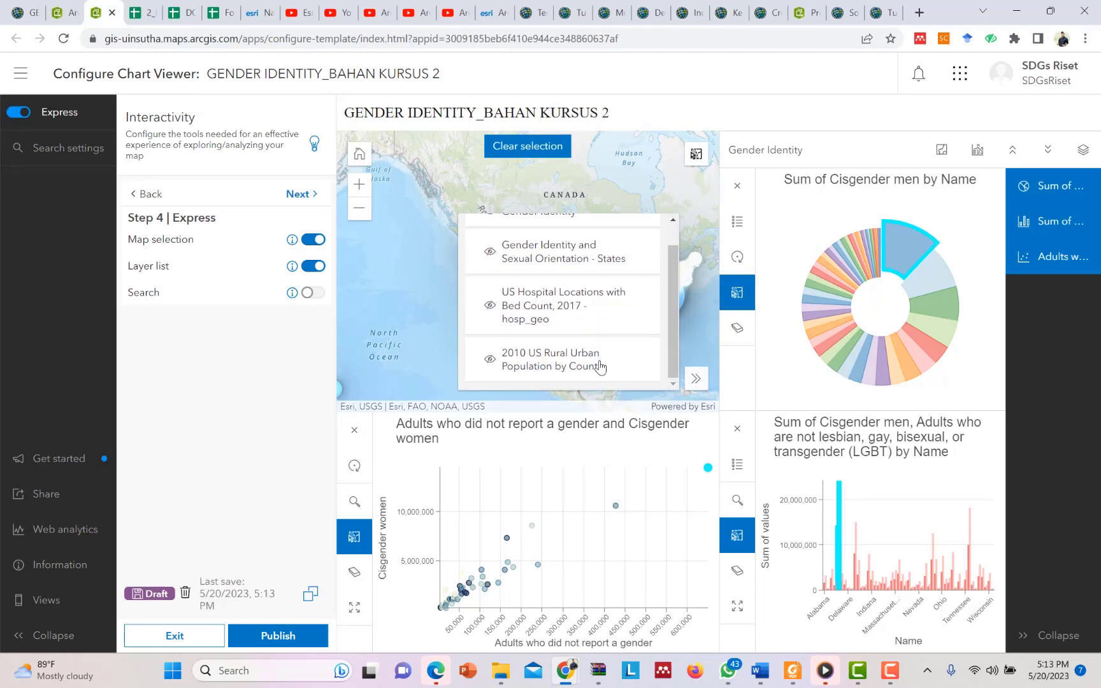
pyautogui.scroll(1, 599, 361)
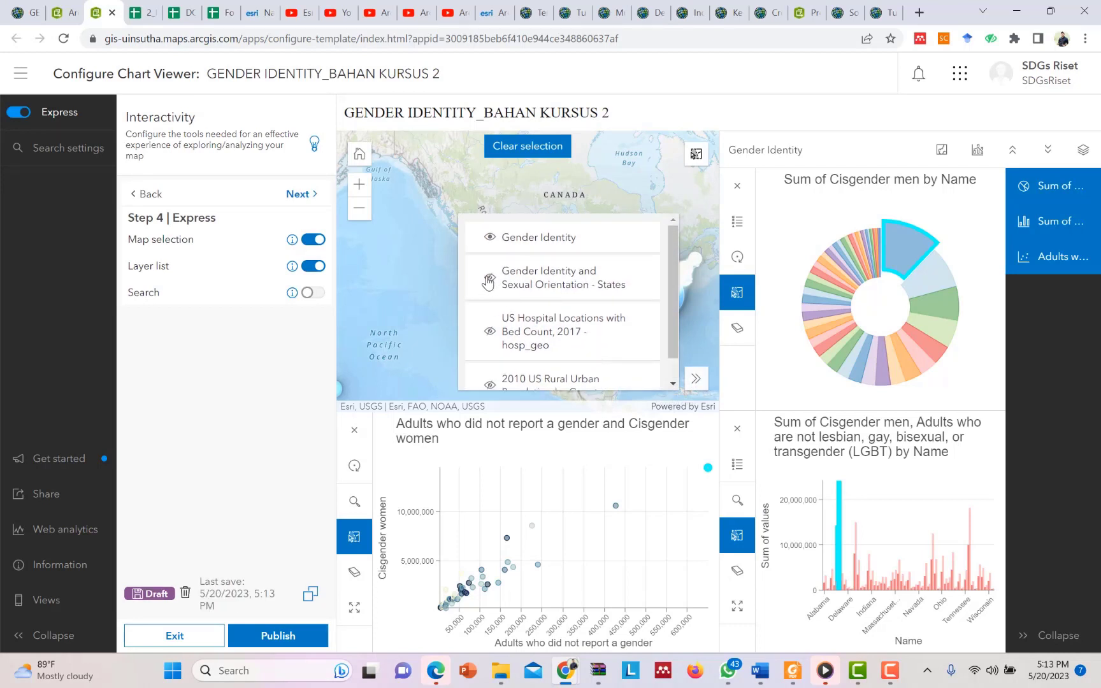
pyautogui.scroll(-1, 491, 280)
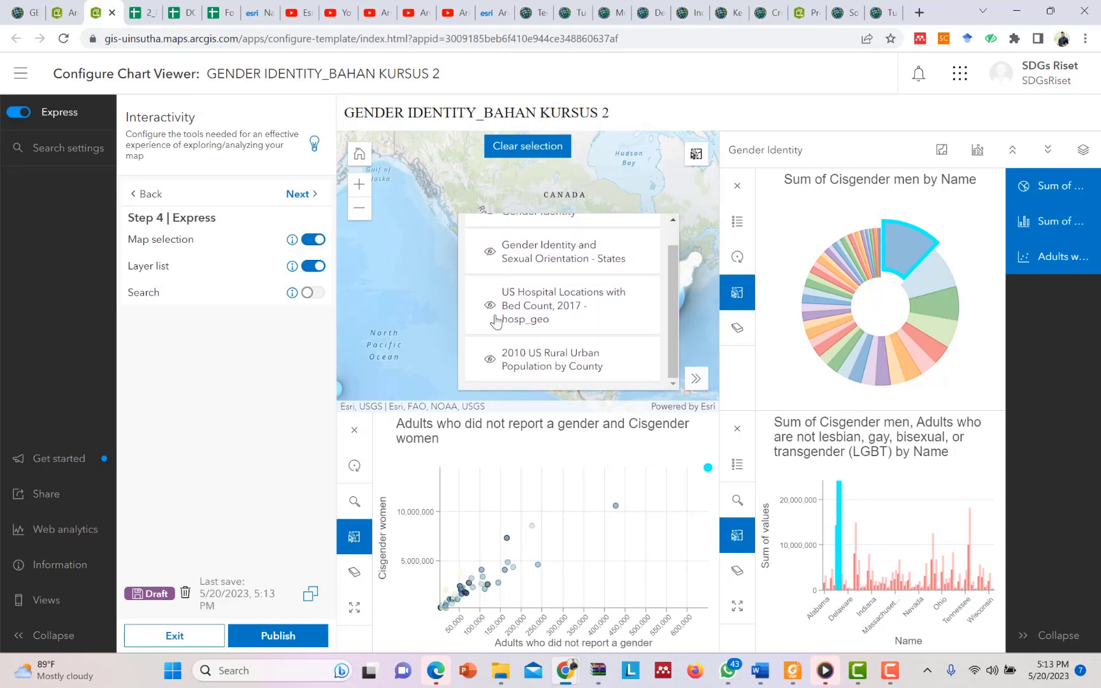
pyautogui.click(490, 362)
pyautogui.click(696, 377)
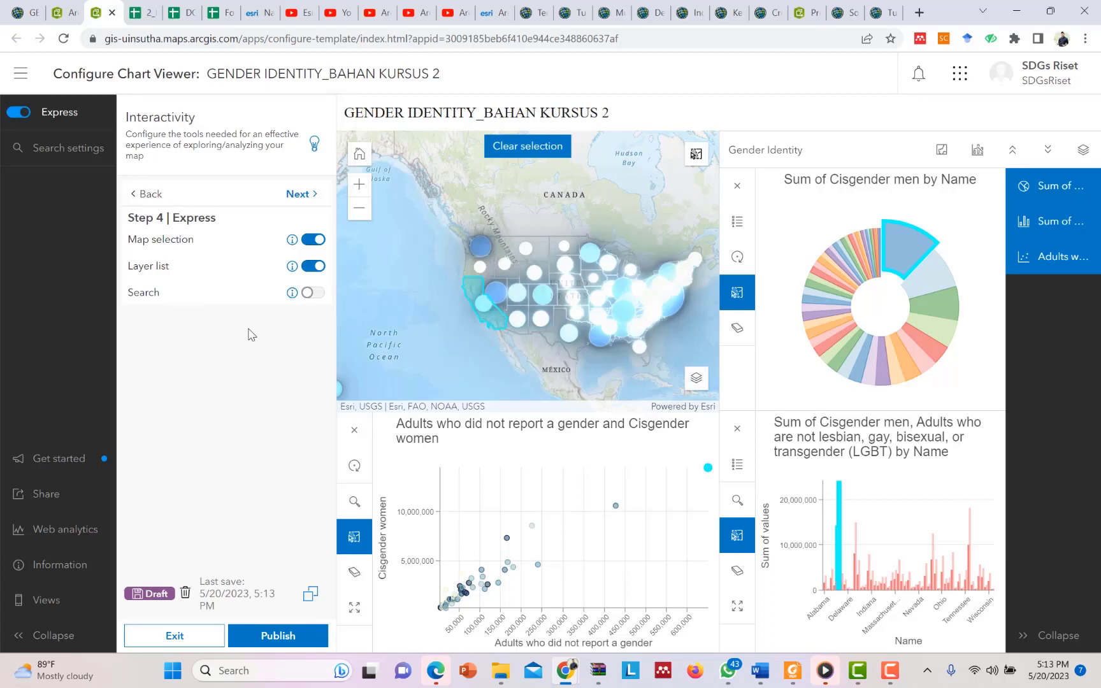
pyautogui.click(140, 199)
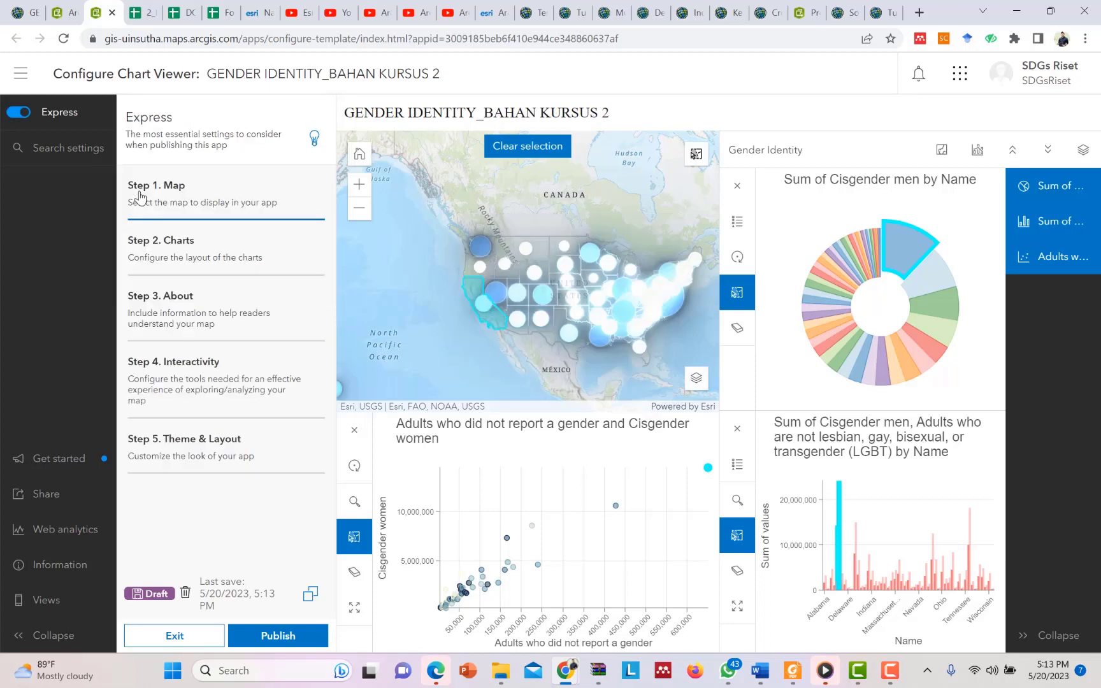
# - In Theme & Layout, review the widget positions, preview the Dark mode, and restore Light
pyautogui.click(237, 451)
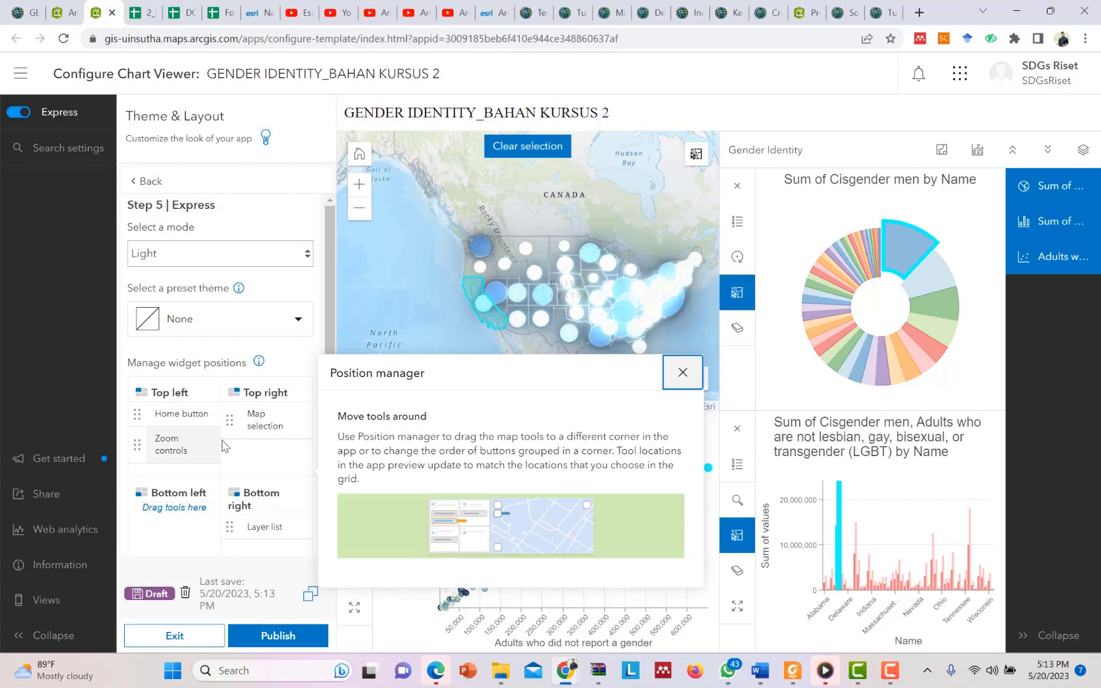
pyautogui.scroll(-1, 173, 449)
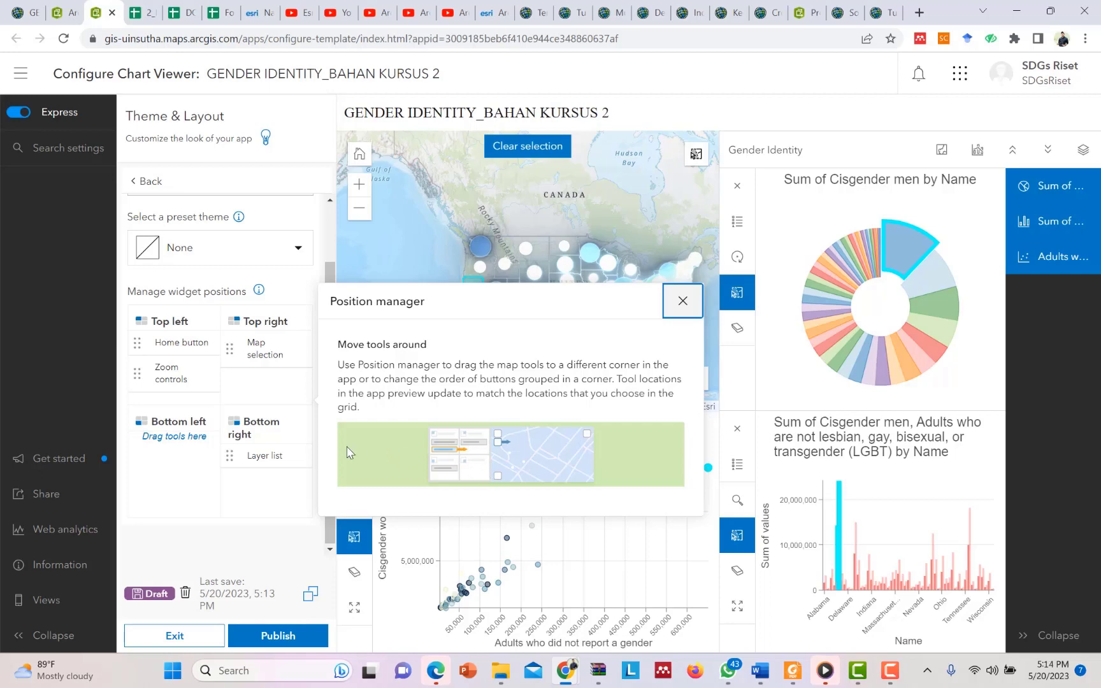
pyautogui.scroll(1, 204, 343)
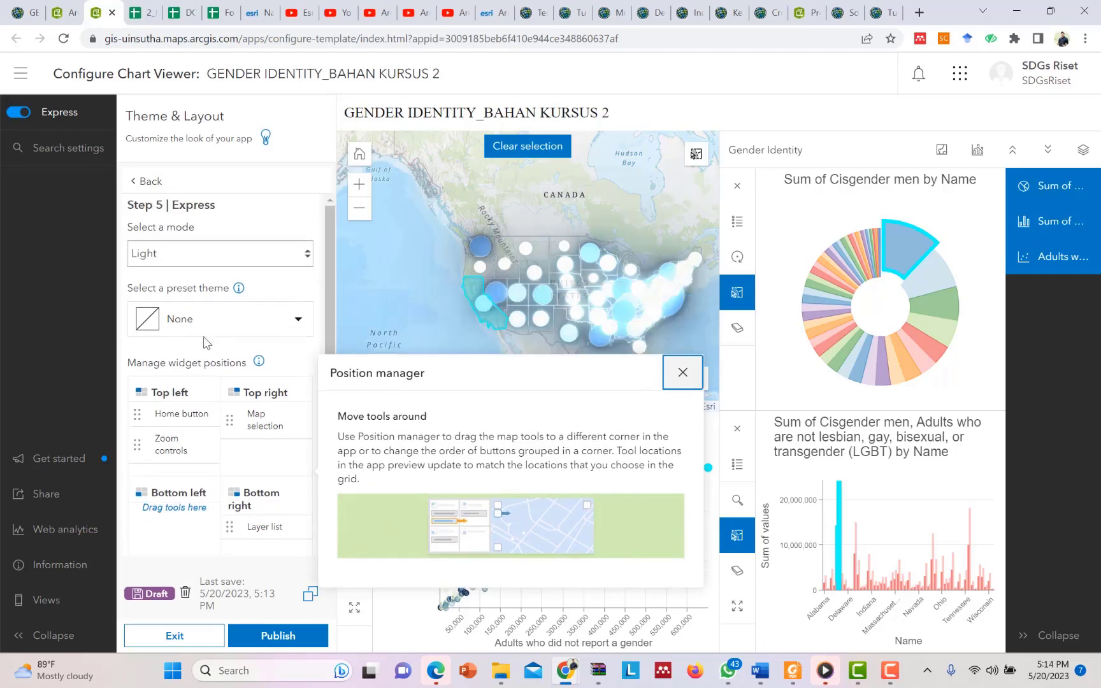
pyautogui.click(307, 255)
pyautogui.click(251, 288)
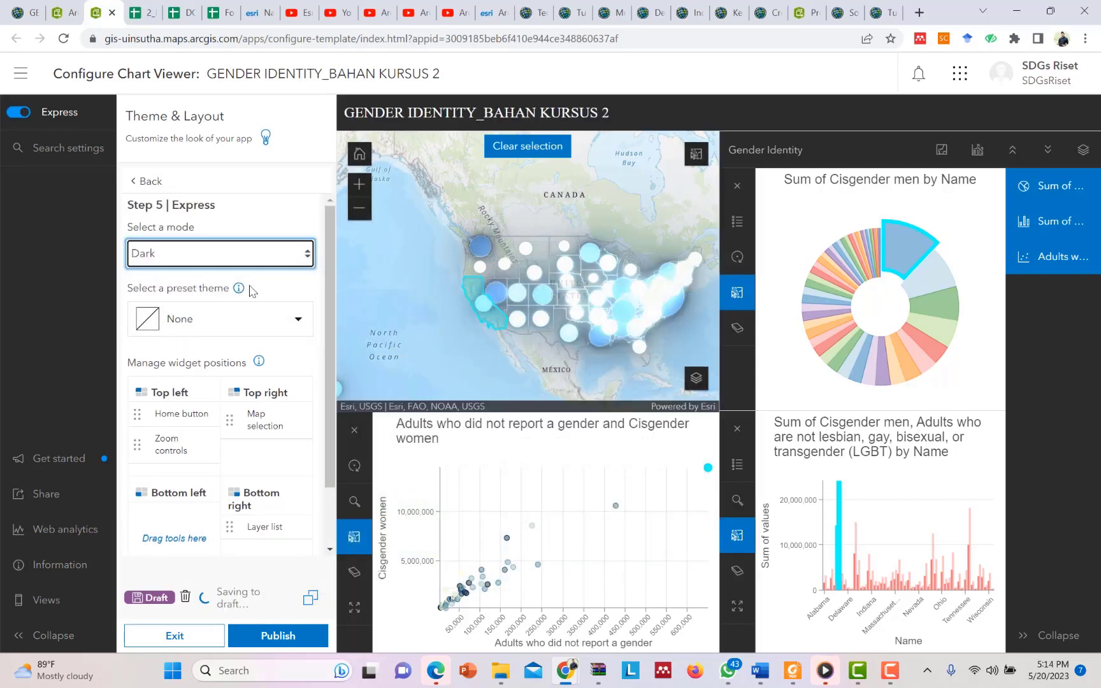
pyautogui.click(309, 264)
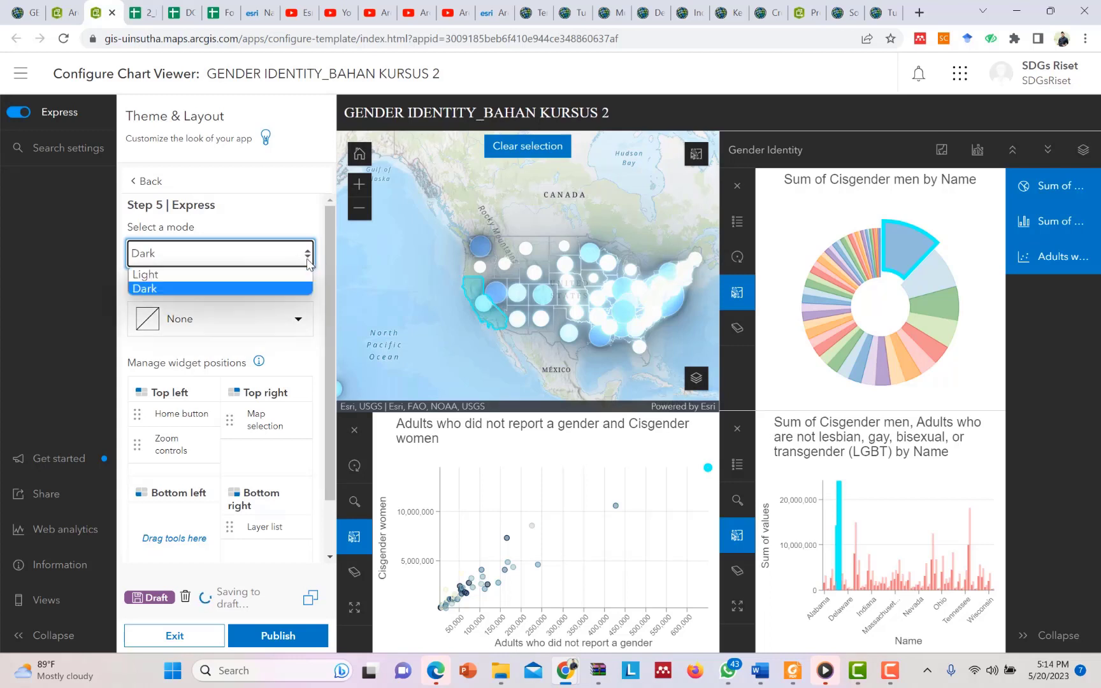
pyautogui.click(247, 278)
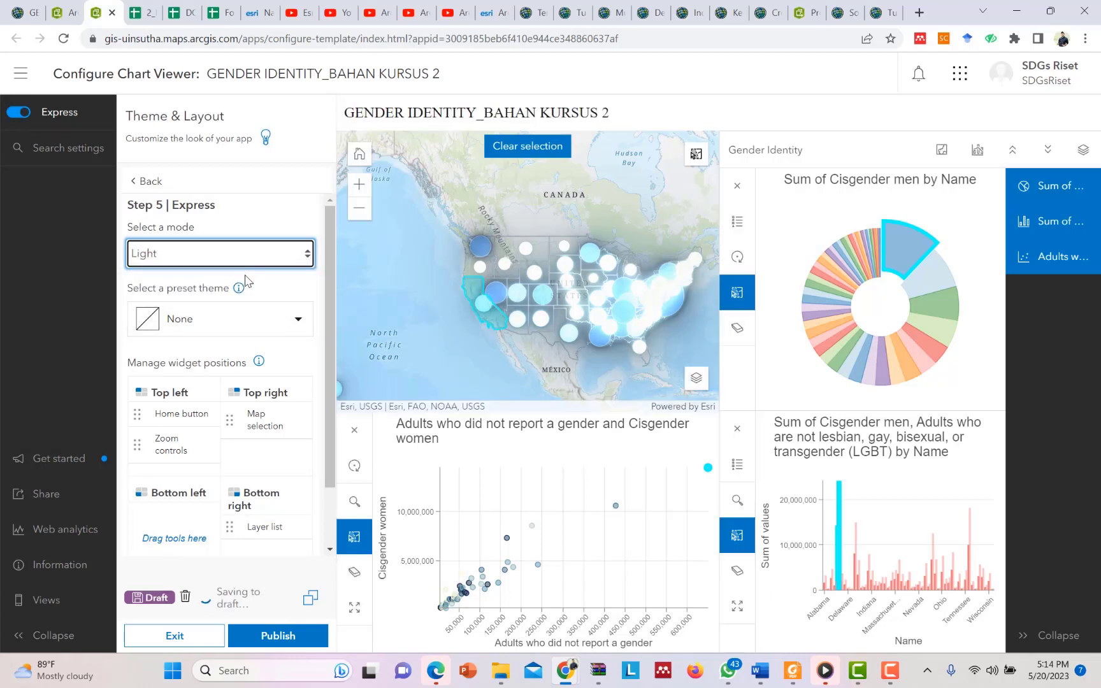
pyautogui.click(142, 181)
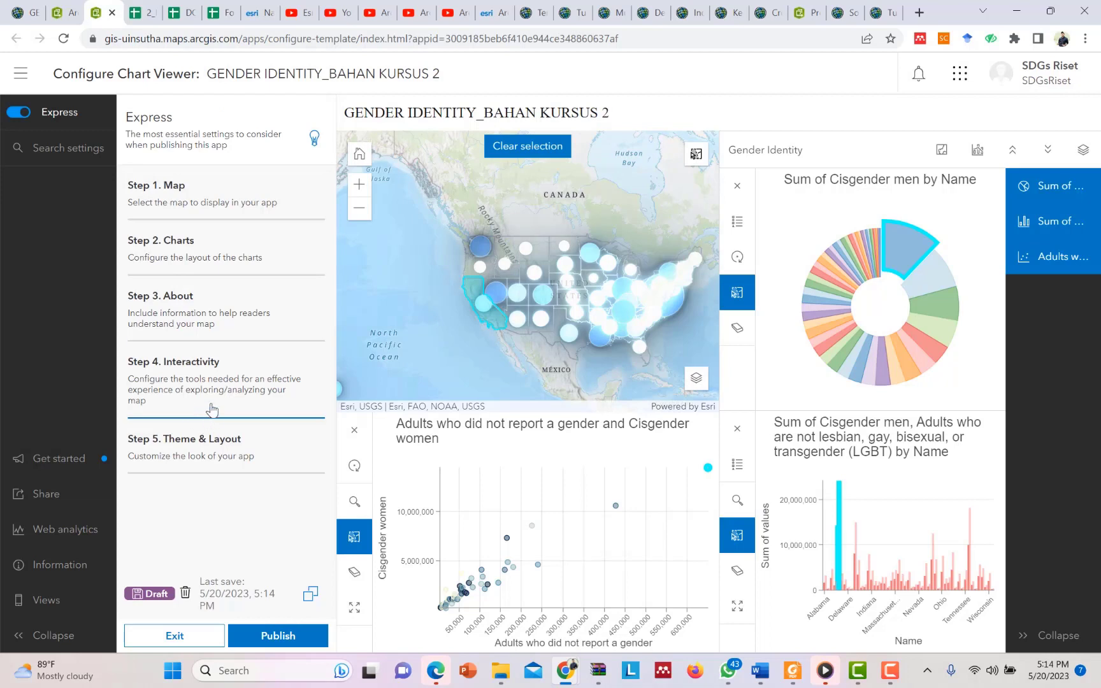
# - Publish the chart viewer app and review its sharing level, link, and embed options
pyautogui.click(278, 637)
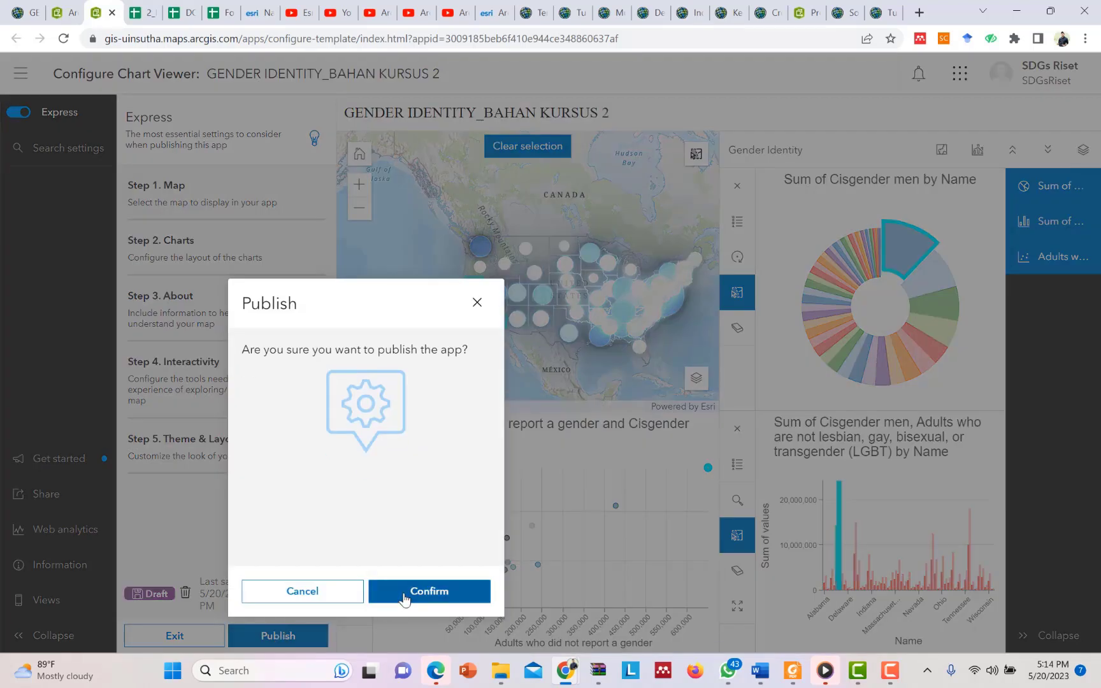
pyautogui.click(405, 593)
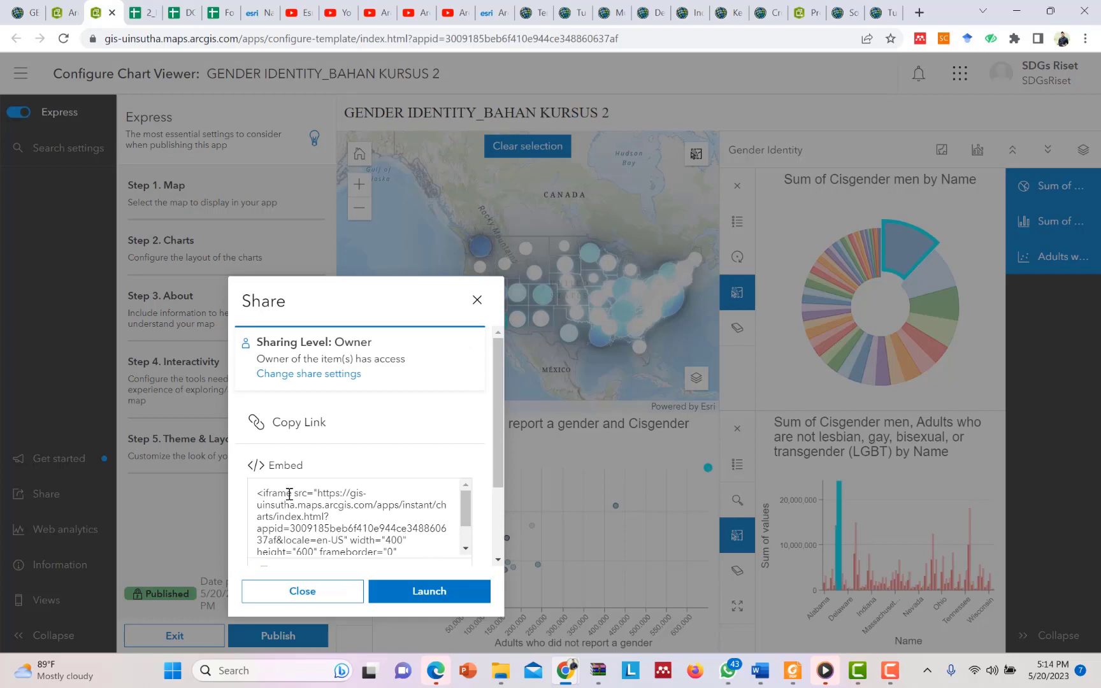
pyautogui.scroll(-2, 287, 504)
pyautogui.scroll(3, 304, 525)
pyautogui.scroll(-3, 309, 446)
pyautogui.scroll(2, 293, 426)
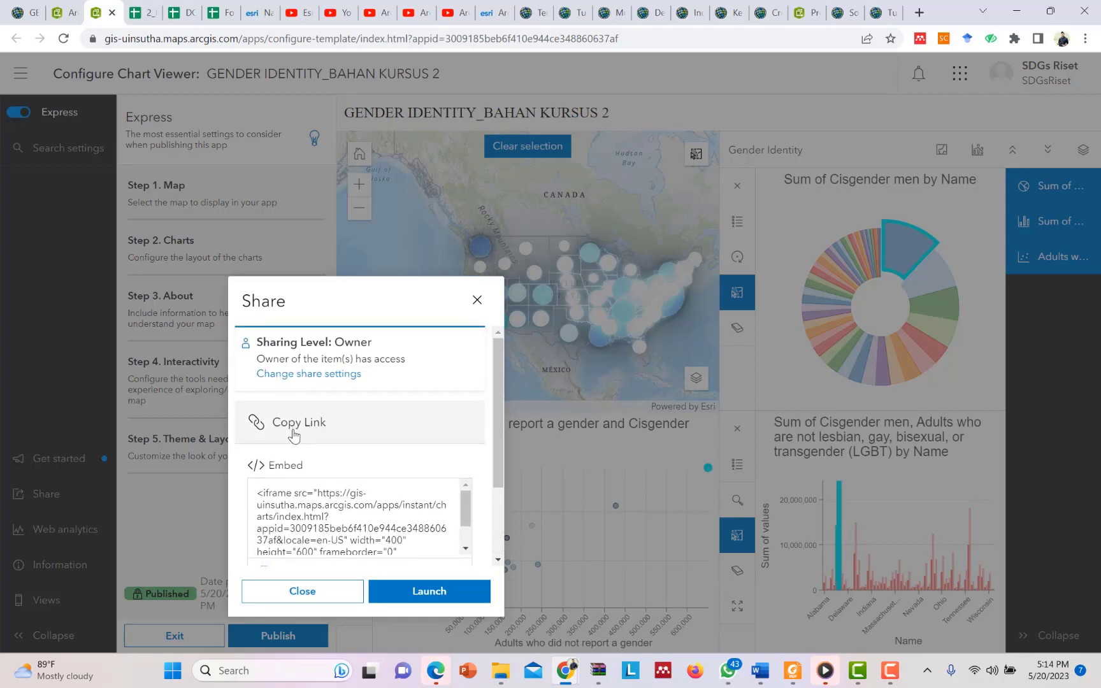
# - Launch the published chart viewer app in its own tab and close the Share dialog in the configuration page
pyautogui.scroll(-1, 318, 478)
pyautogui.click(401, 591)
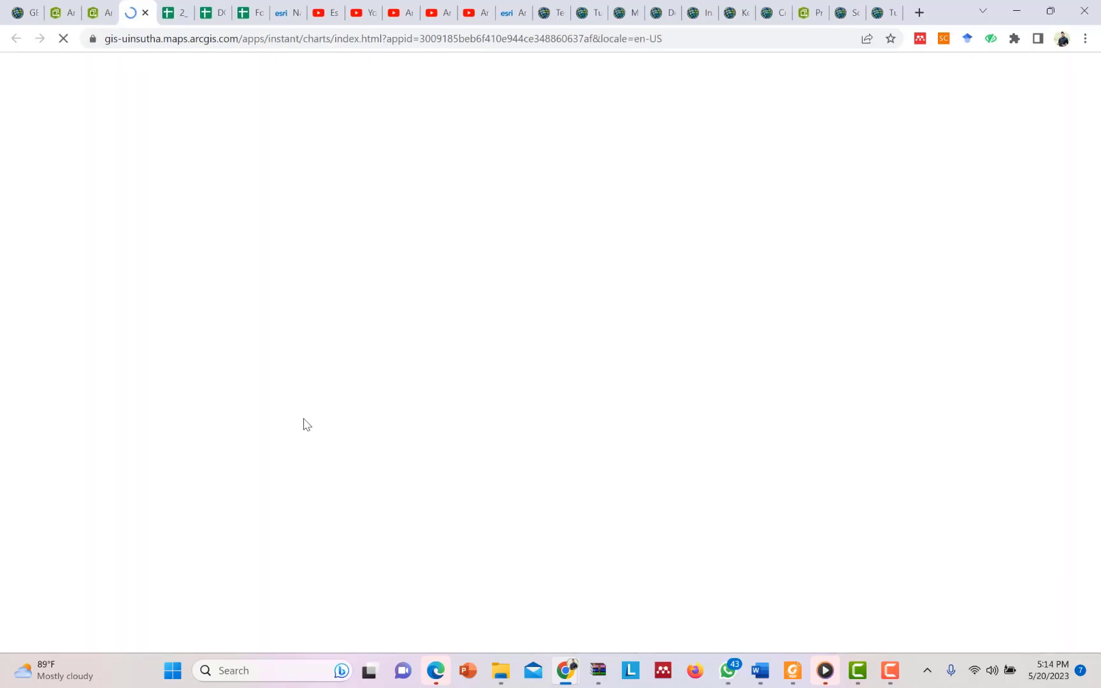
pyautogui.click(105, 13)
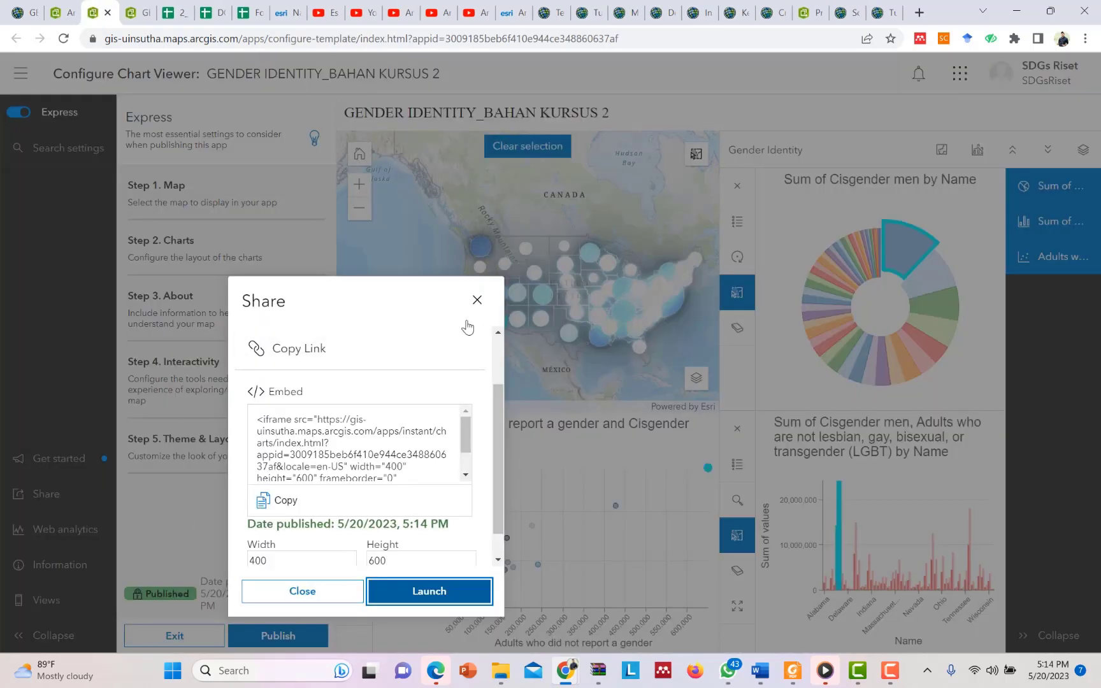
pyautogui.click(293, 592)
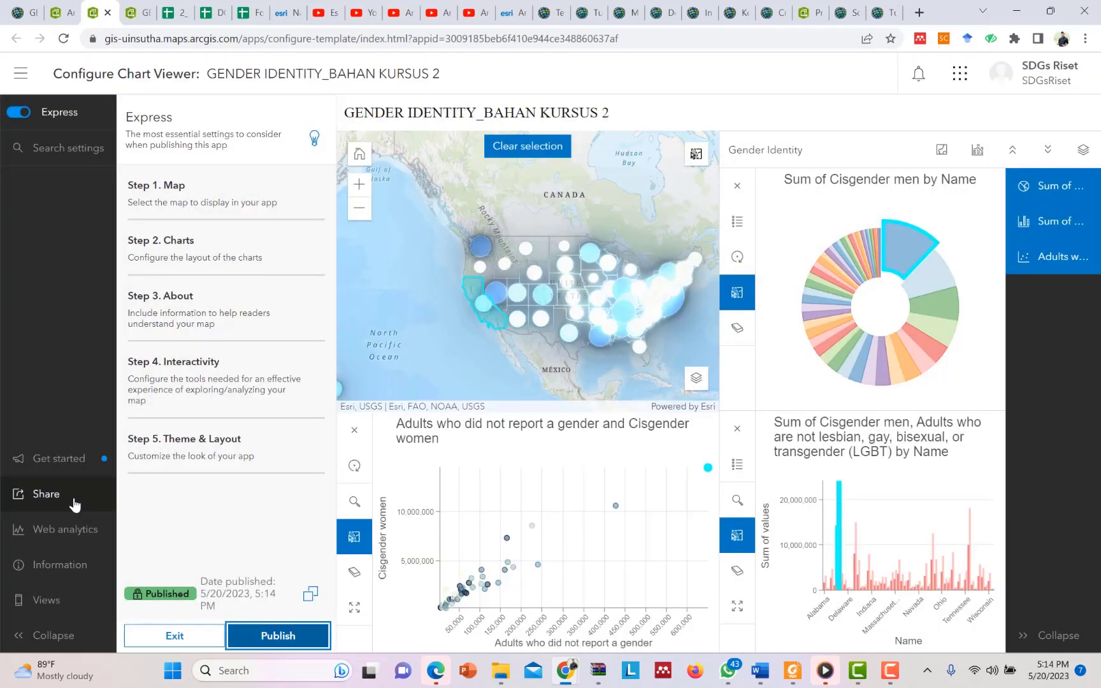
# - Change the app's sharing level to Everyone (public), save it, and dismiss the notification
pyautogui.click(74, 504)
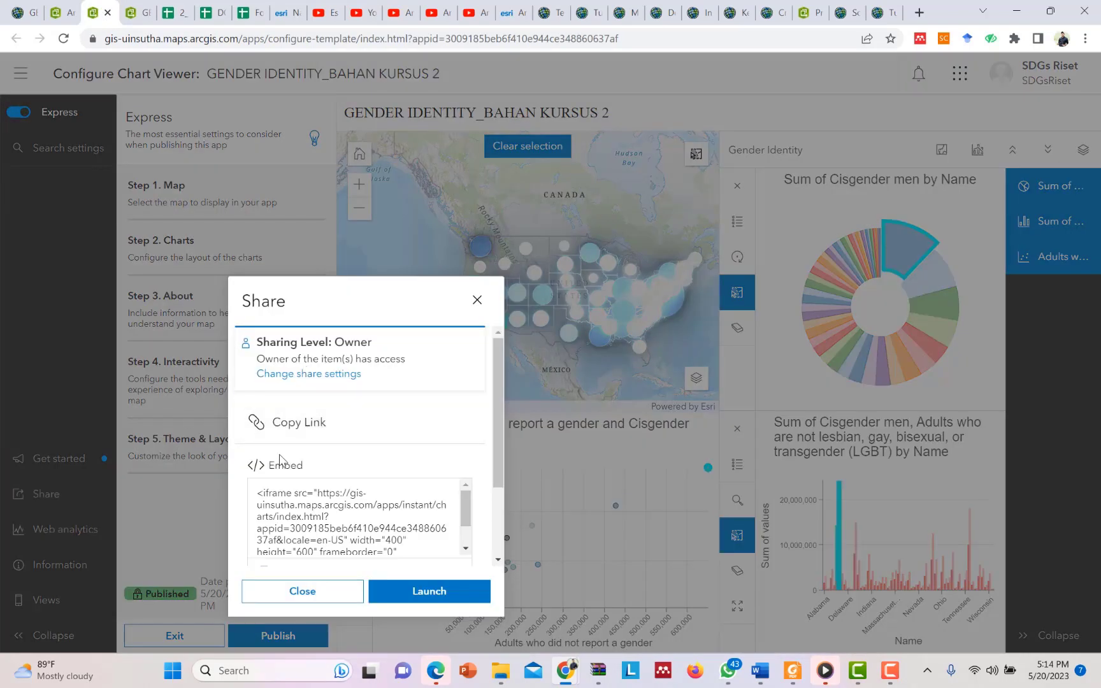
pyautogui.scroll(-2, 320, 415)
pyautogui.scroll(2, 324, 402)
pyautogui.click(282, 376)
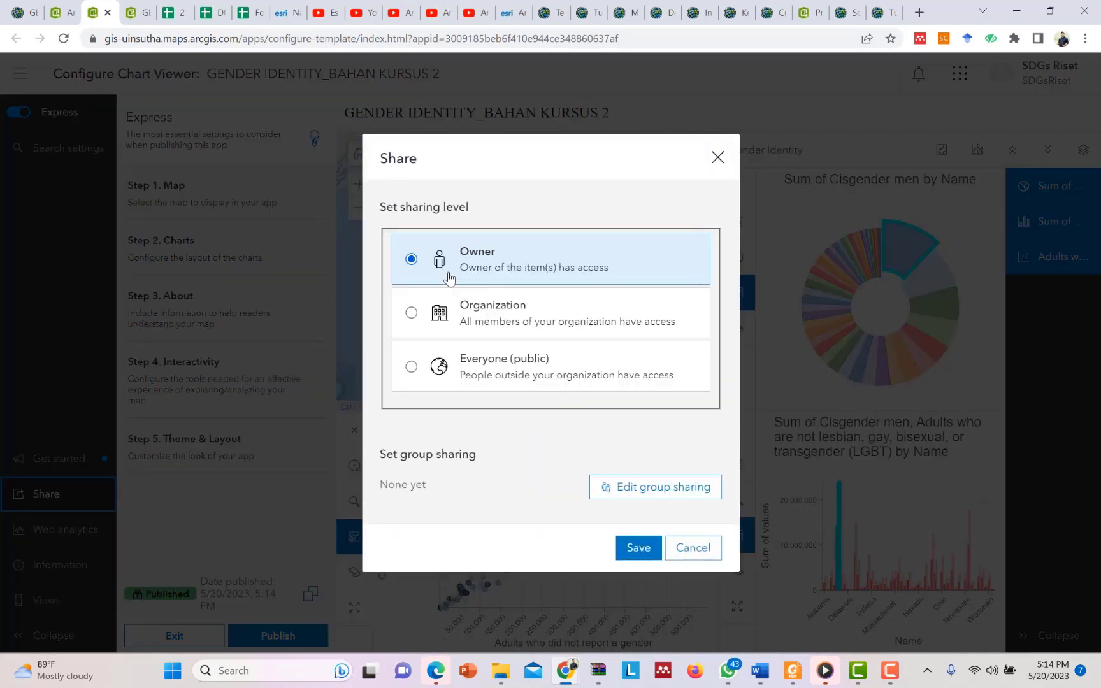
pyautogui.click(411, 367)
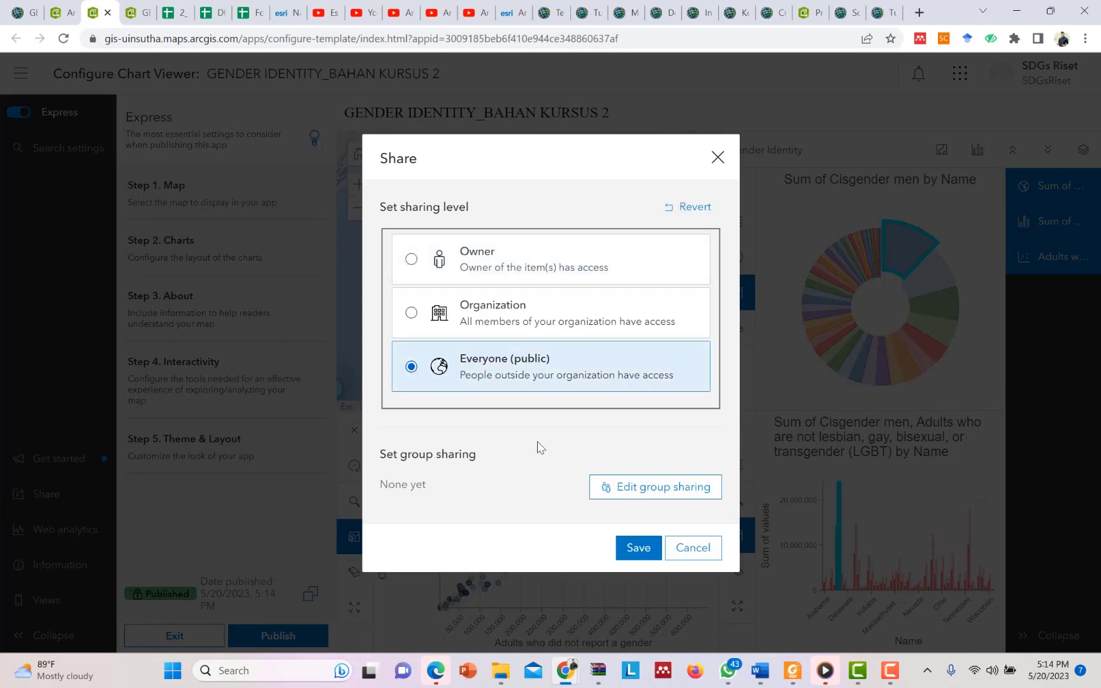
pyautogui.click(638, 548)
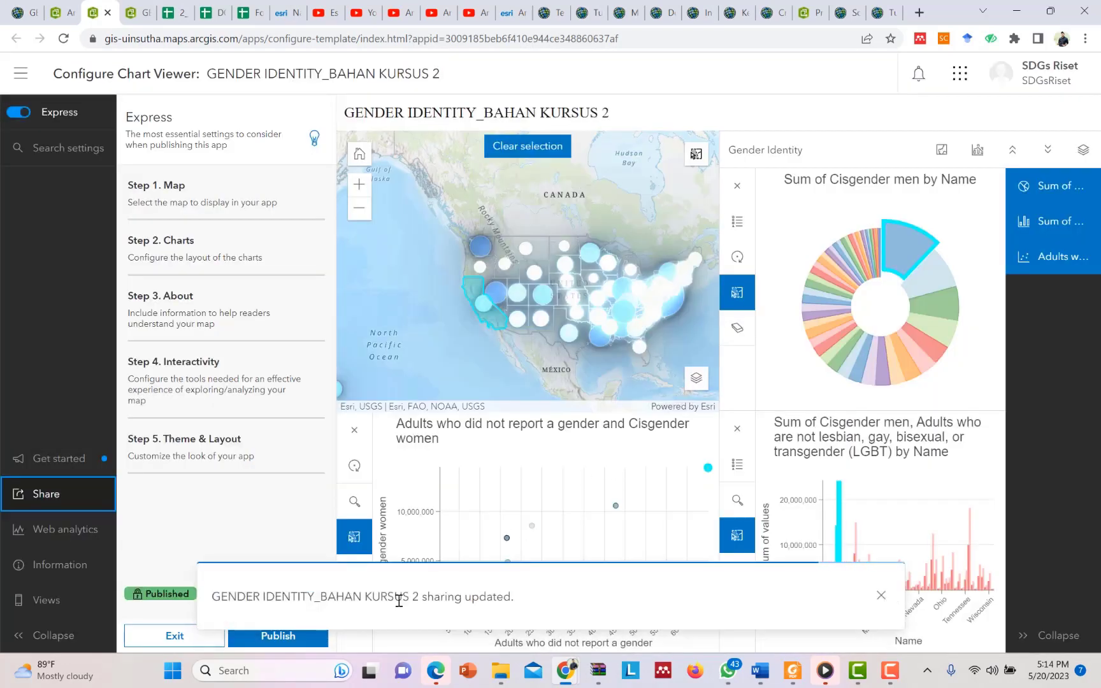
pyautogui.click(882, 596)
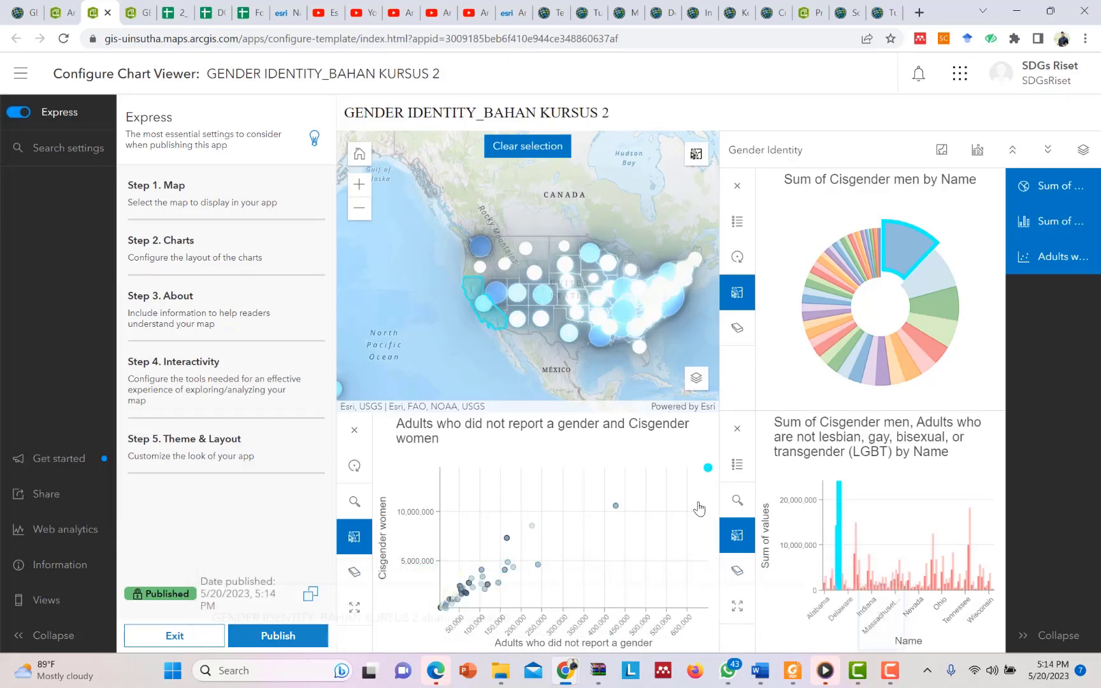
# - Switch to the launched app and display the bar chart and the scatter plot alongside the Cisgender men pie chart
pyautogui.click(136, 17)
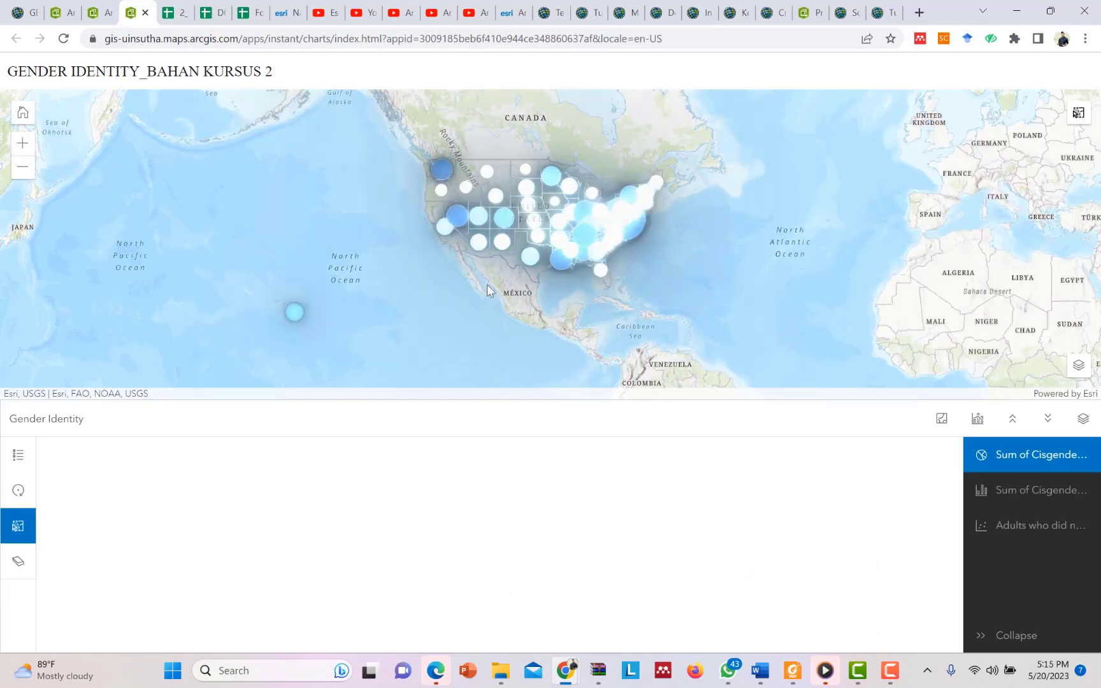
pyautogui.scroll(1, 558, 263)
pyautogui.moveTo(504, 250); pyautogui.dragTo(473, 323)
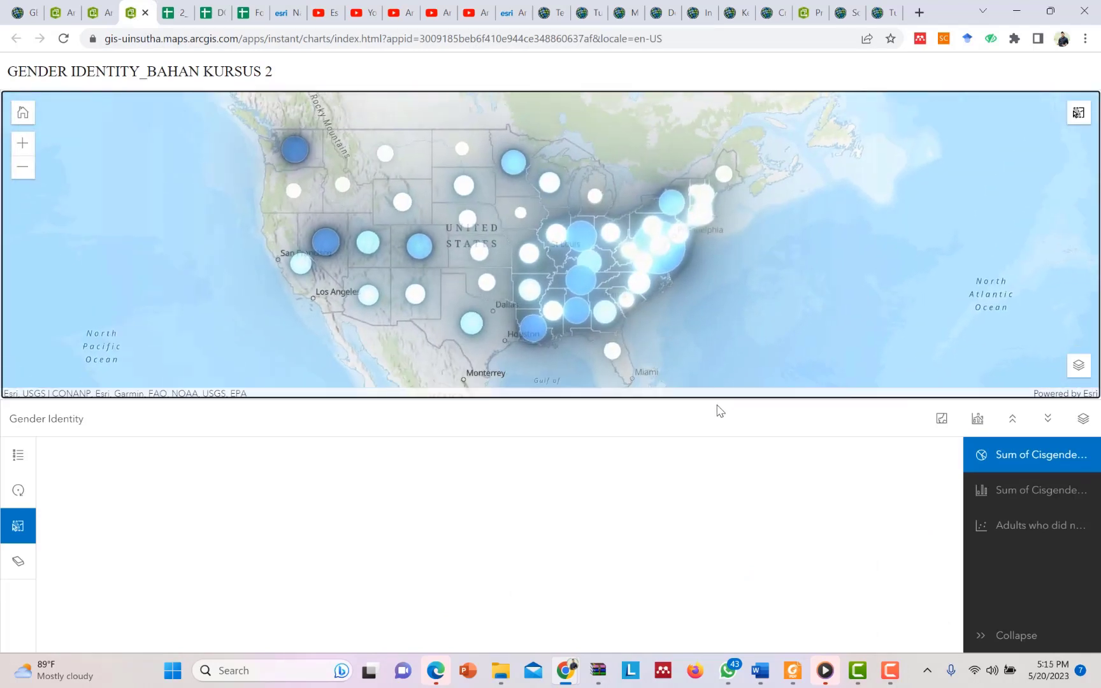
pyautogui.click(987, 495)
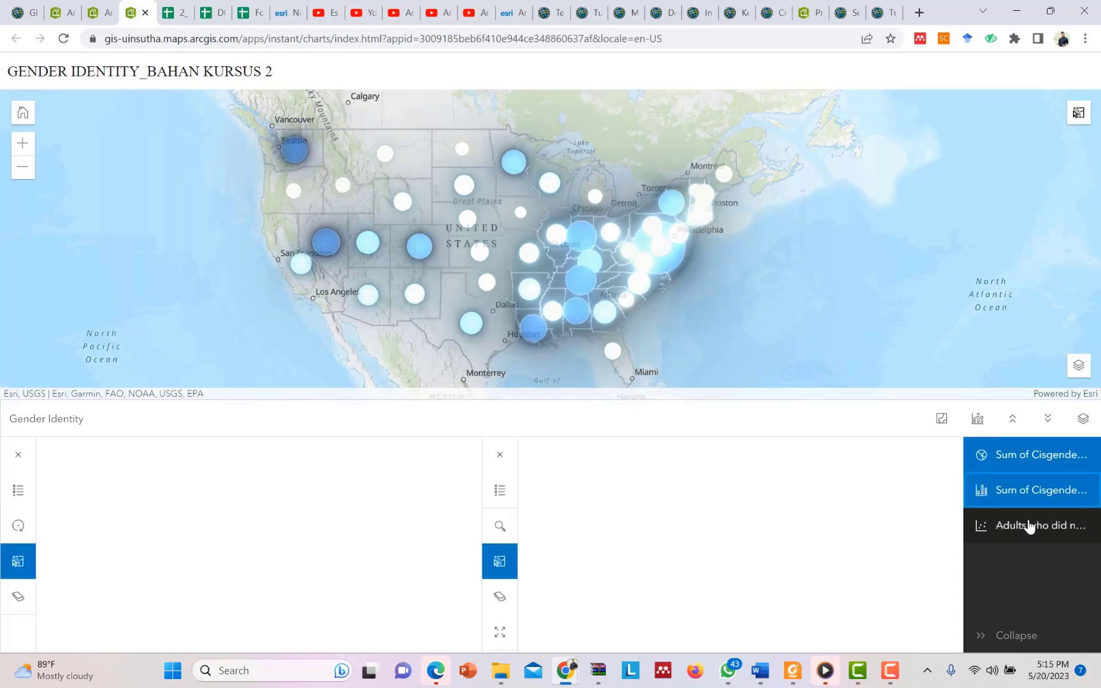
pyautogui.click(1029, 526)
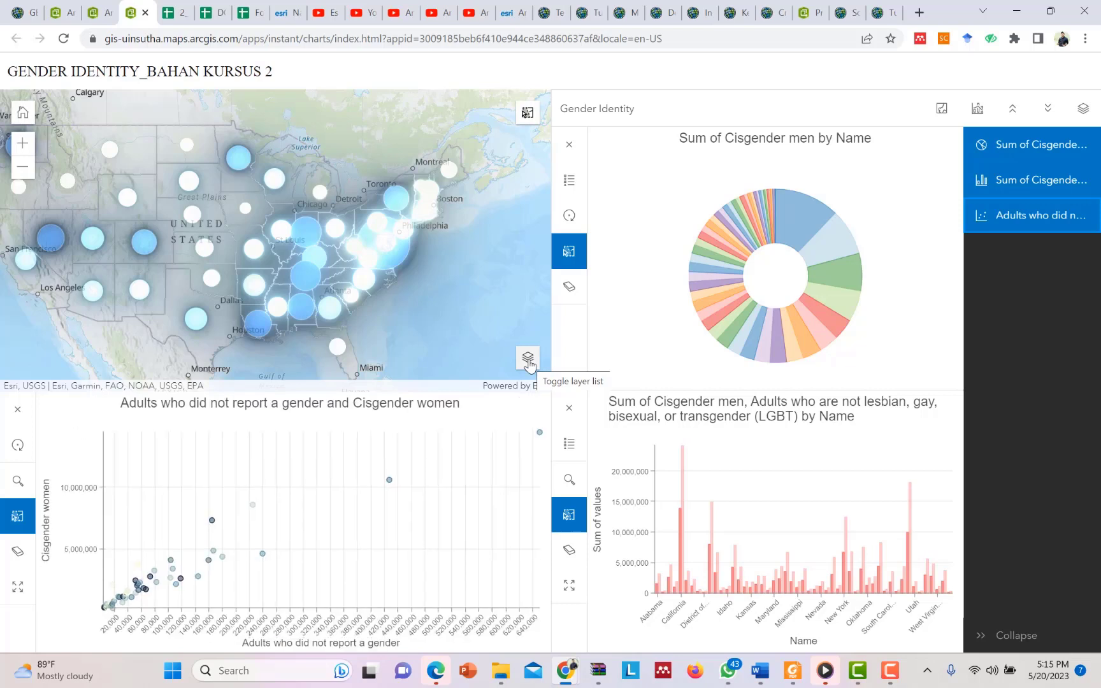
# - Expand the map's layer list, hide Gender Identity, and show the Gender Identity and Sexual Orientation - States layer
pyautogui.click(528, 361)
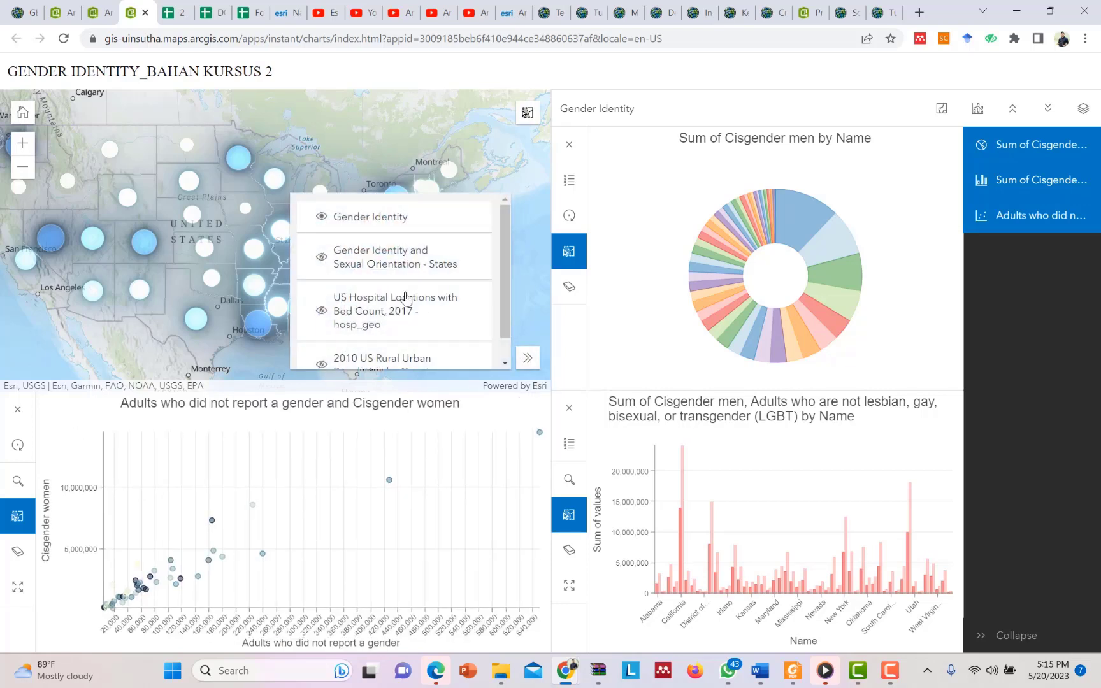
pyautogui.click(321, 218)
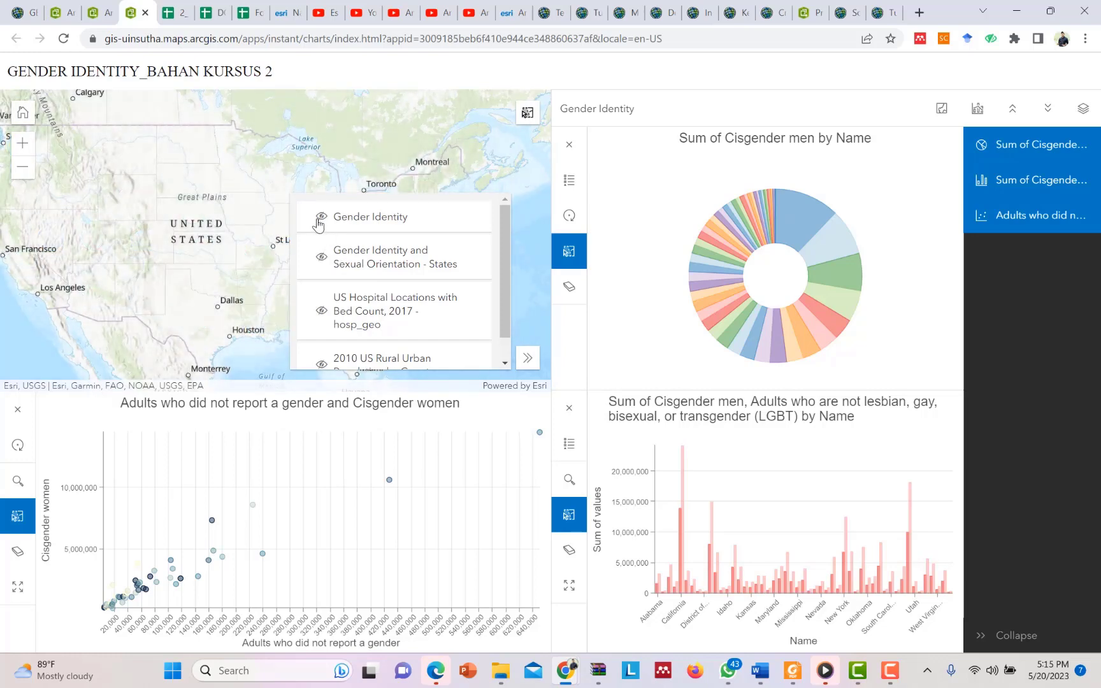
pyautogui.click(321, 258)
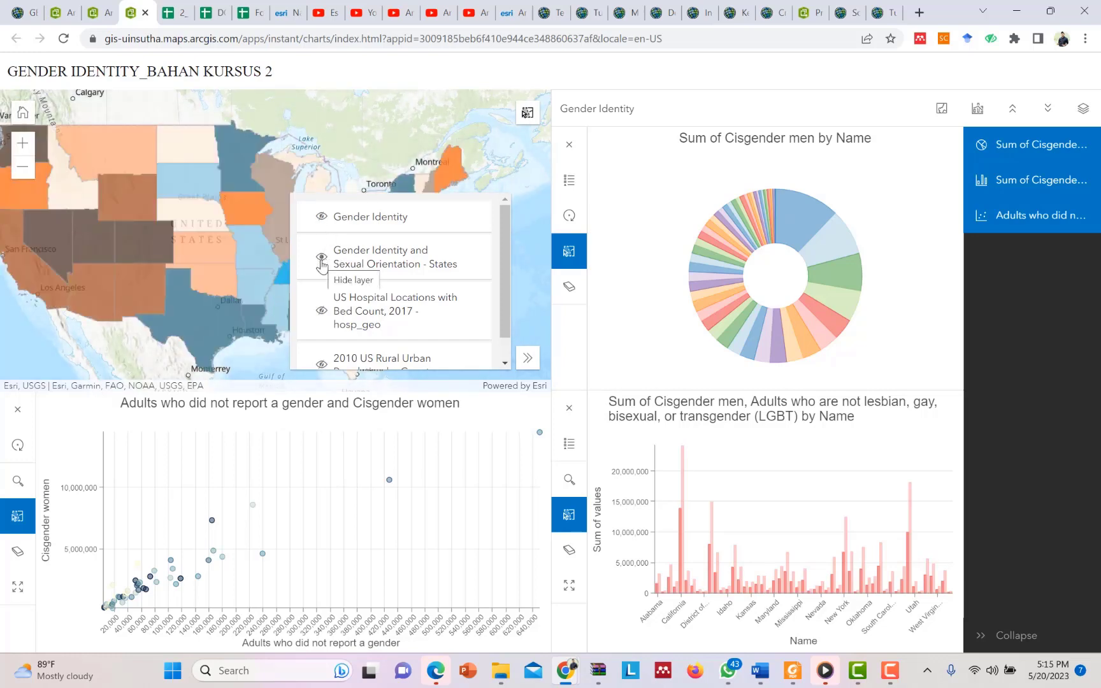
pyautogui.click(321, 259)
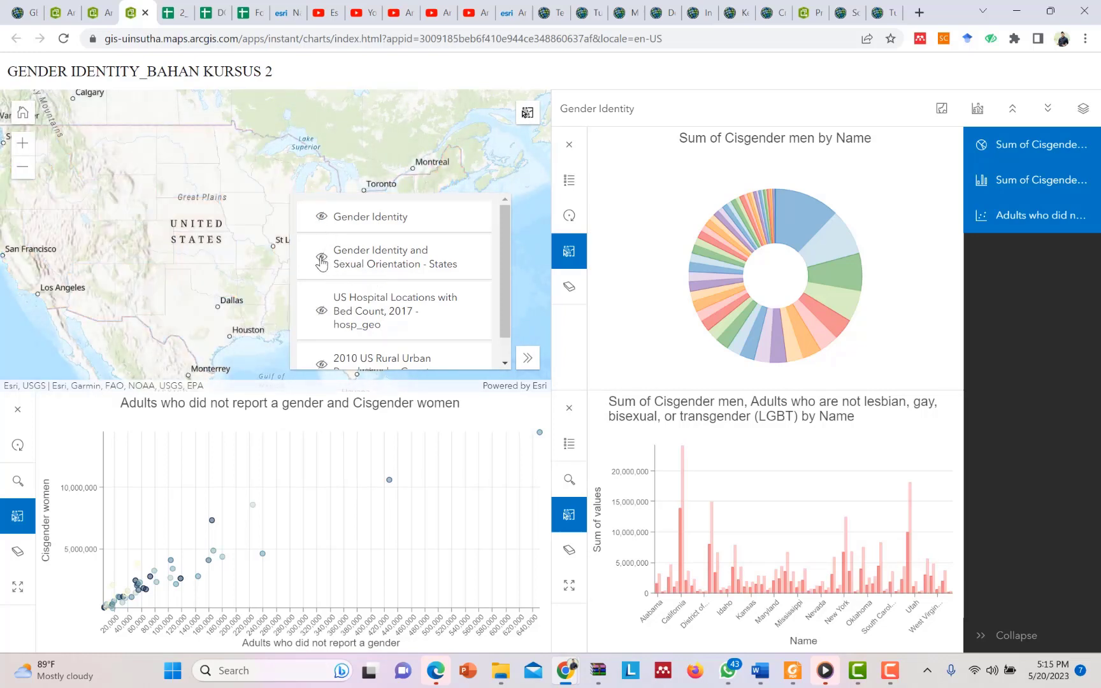
pyautogui.click(321, 259)
# - Select the largest slice of the Cisgender men pie chart and show the Gender Identity and US Hospital Locations layers on the map
pyautogui.click(793, 231)
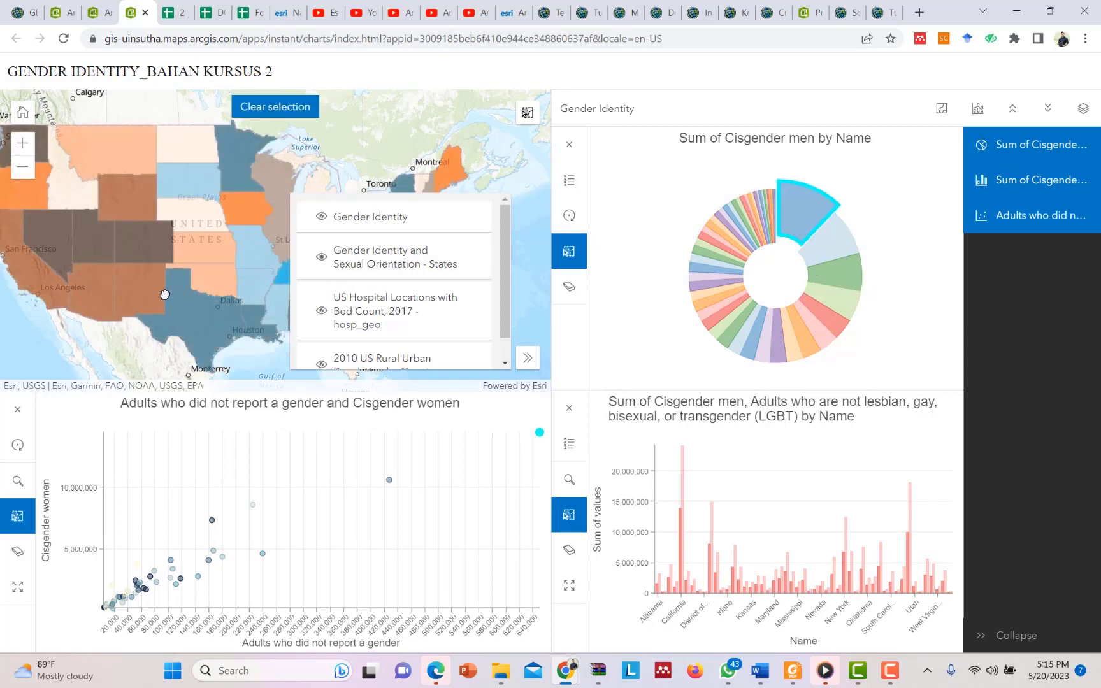
pyautogui.scroll(-2, 182, 283)
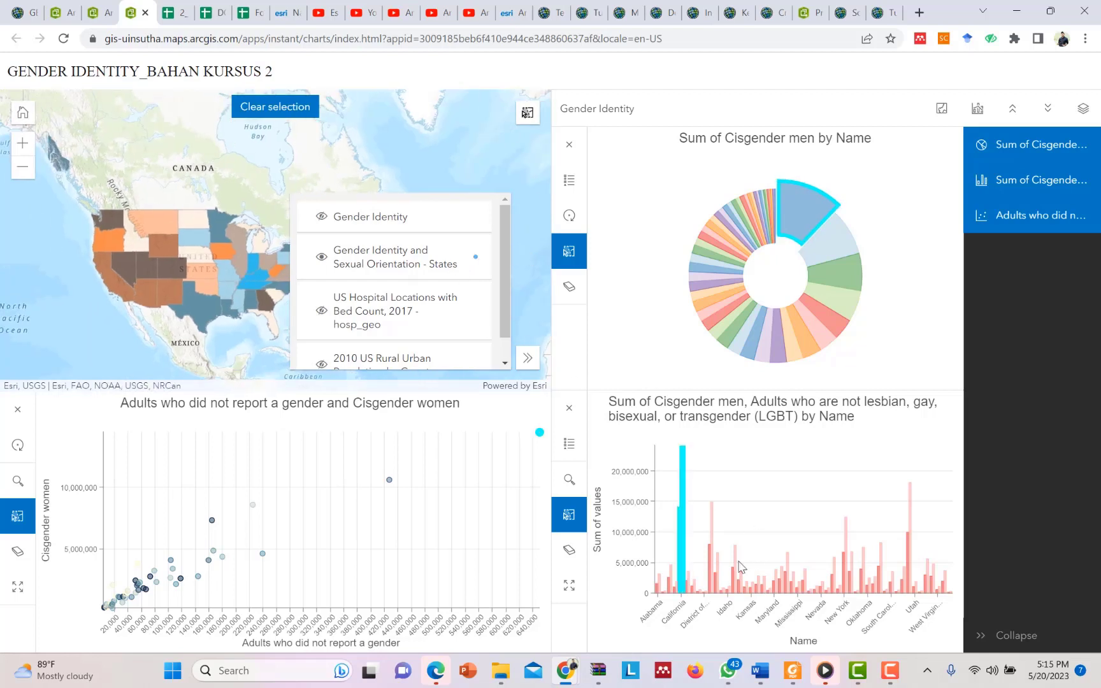
pyautogui.click(322, 218)
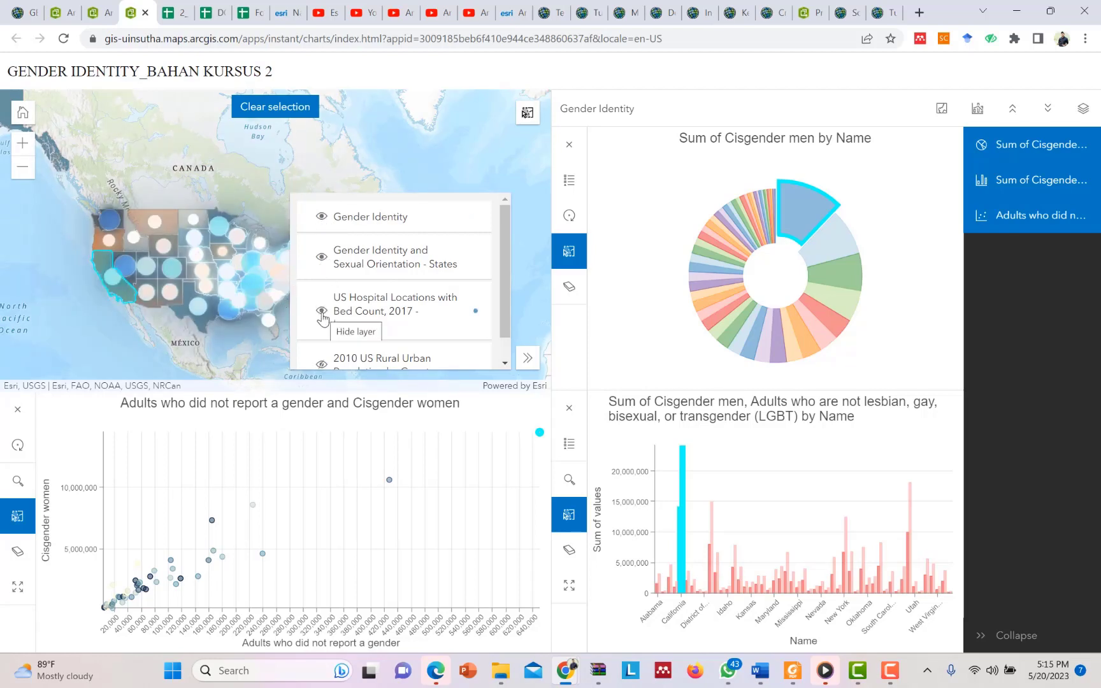
pyautogui.scroll(4, 256, 294)
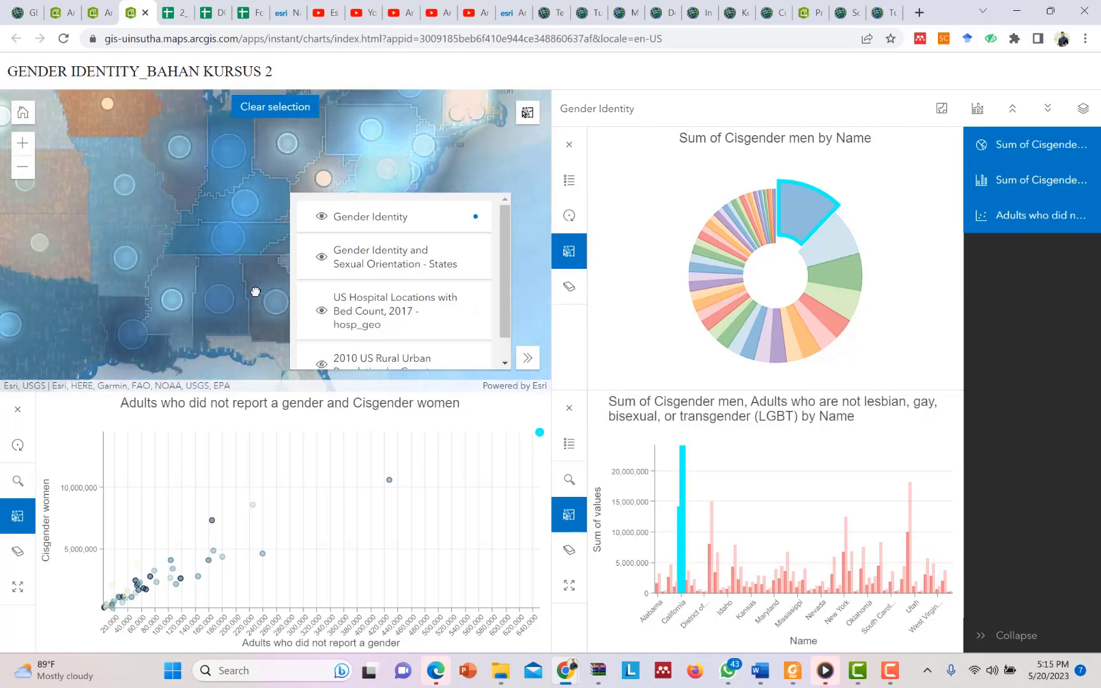
pyautogui.scroll(-4, 240, 297)
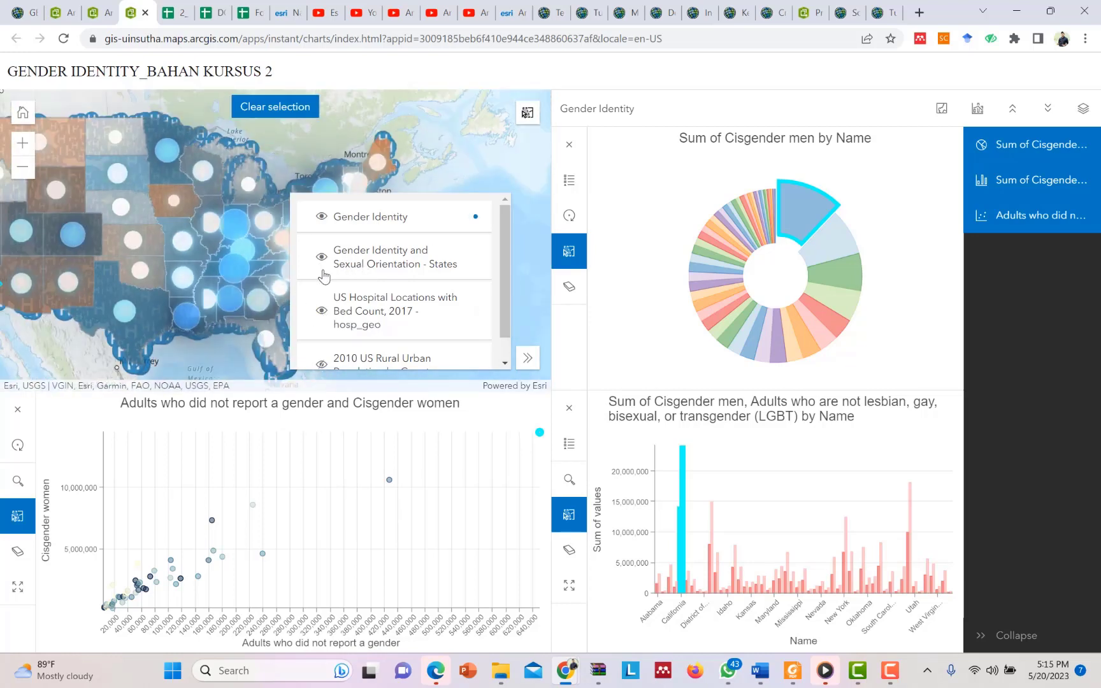
pyautogui.scroll(-1, 325, 275)
pyautogui.scroll(1, 319, 364)
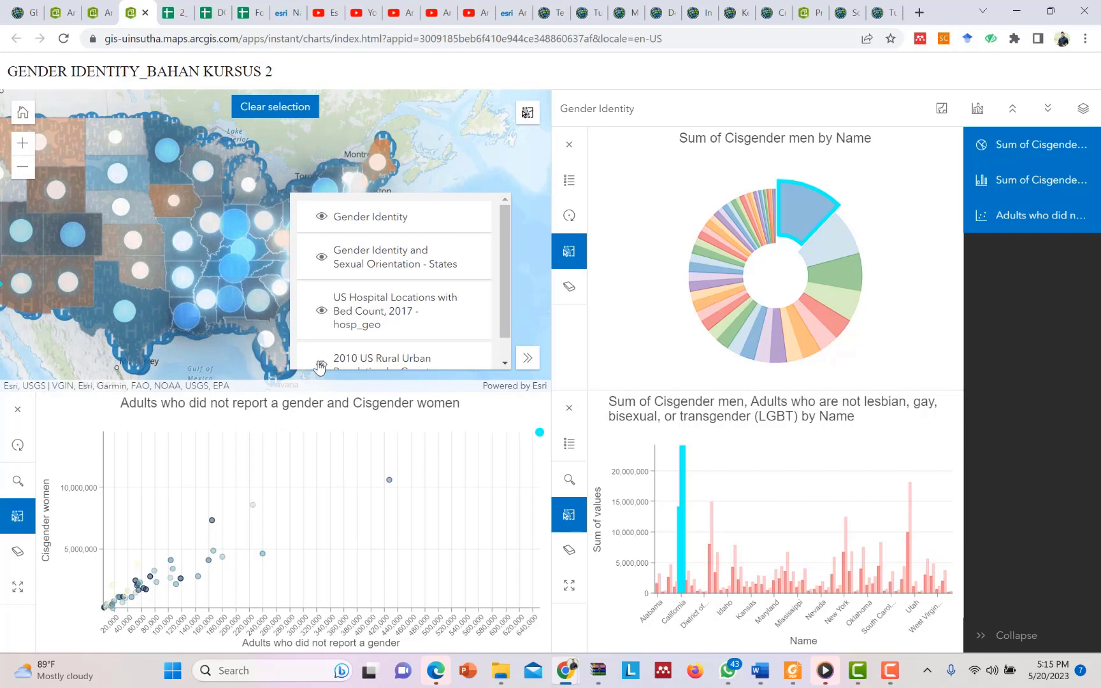
# - Hide the Gender Identity and Gender Identity and Sexual Orientation - States layers, and inspect the hospital locations around Alabama
pyautogui.scroll(-1, 322, 319)
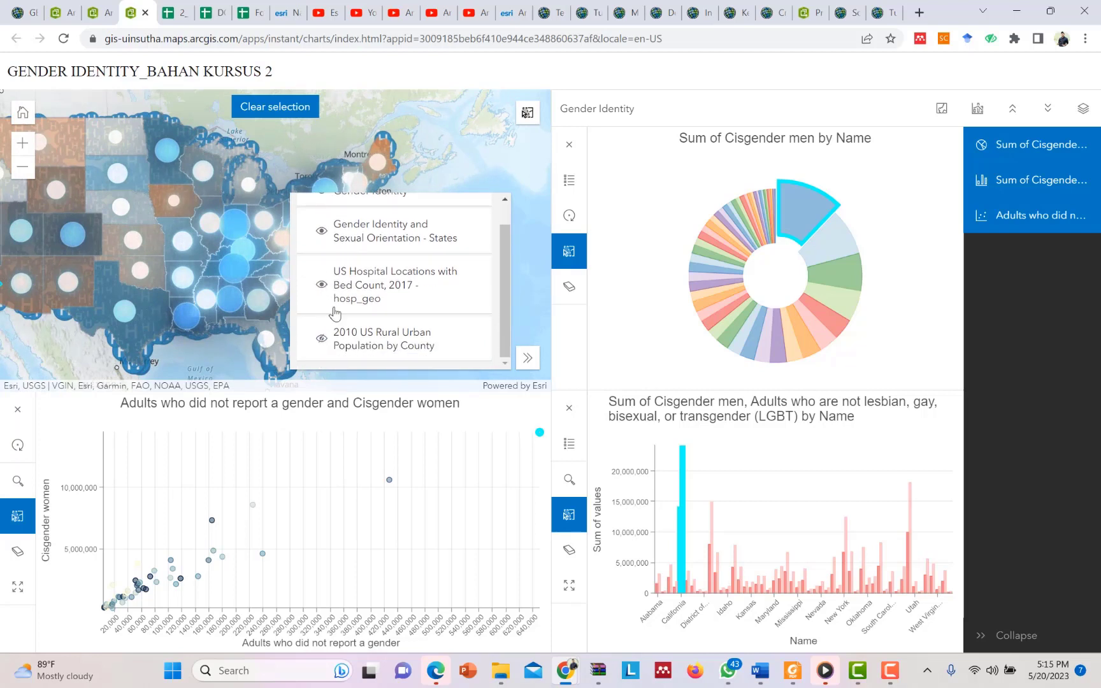
pyautogui.scroll(1, 323, 236)
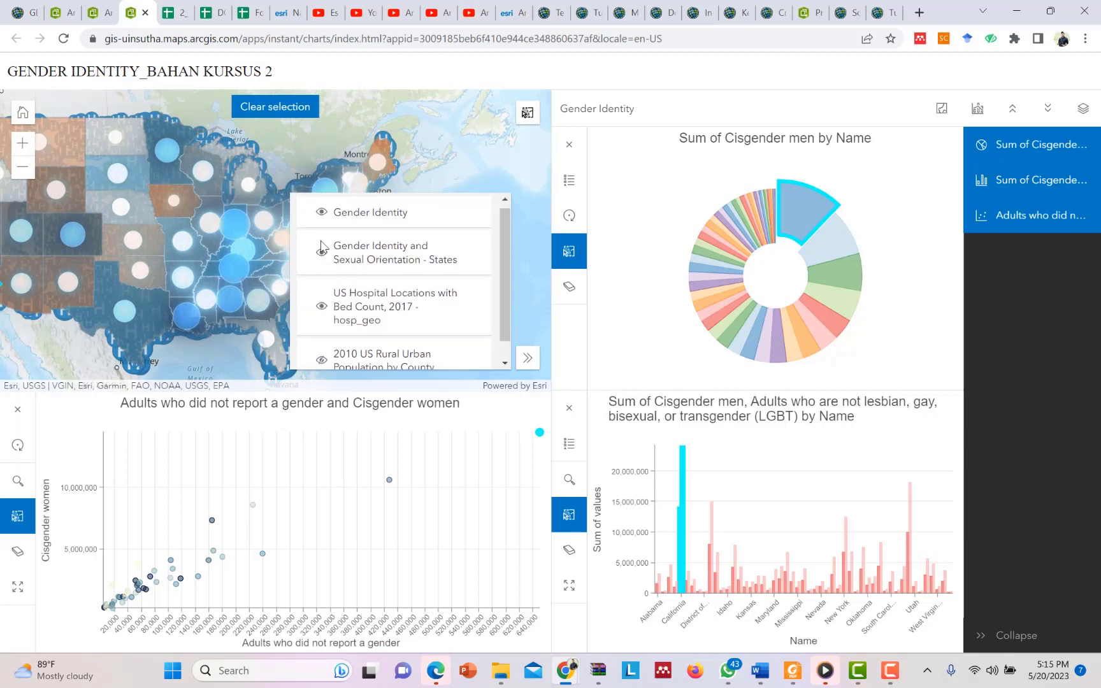
pyautogui.click(321, 218)
pyautogui.click(323, 265)
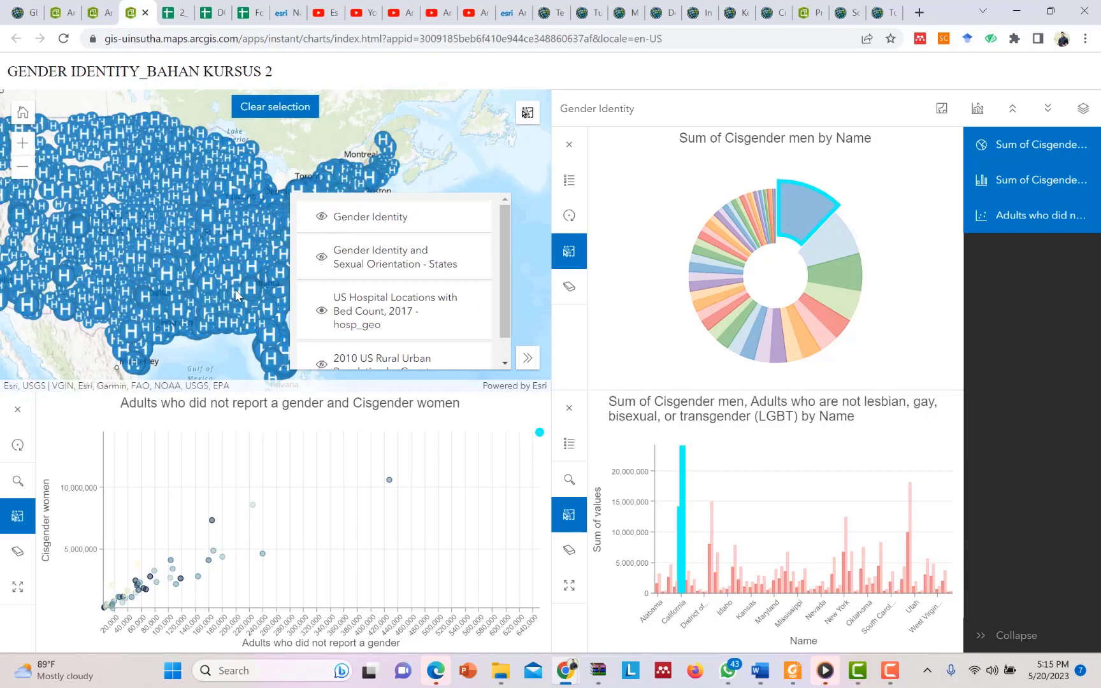
pyautogui.scroll(5, 236, 294)
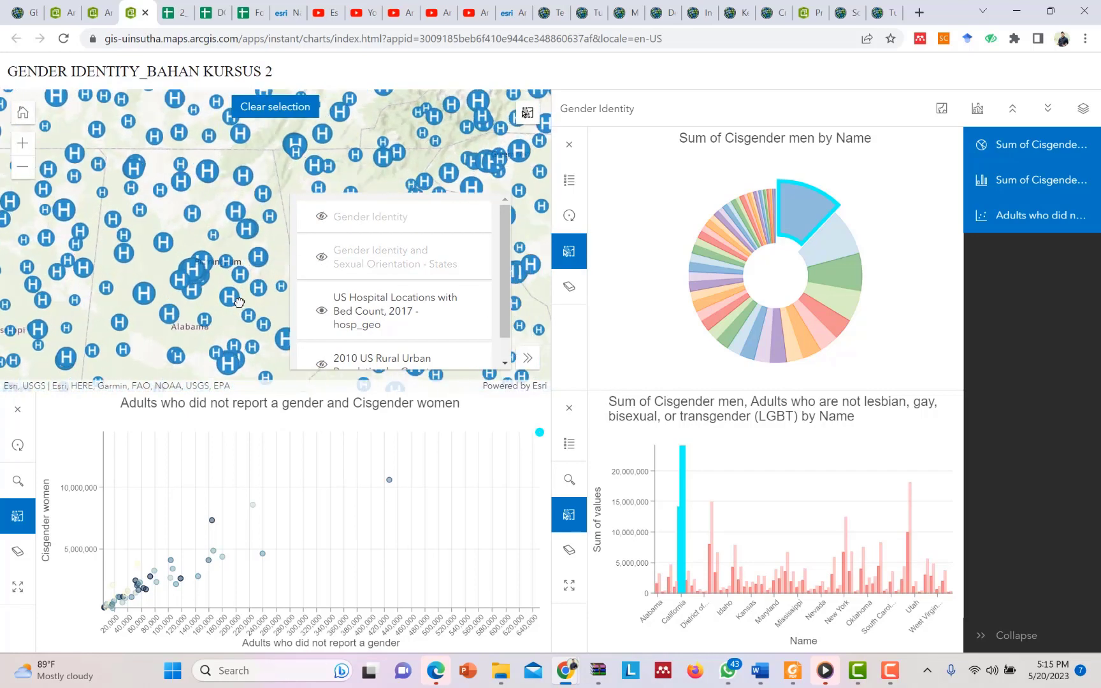
pyautogui.scroll(1, 239, 302)
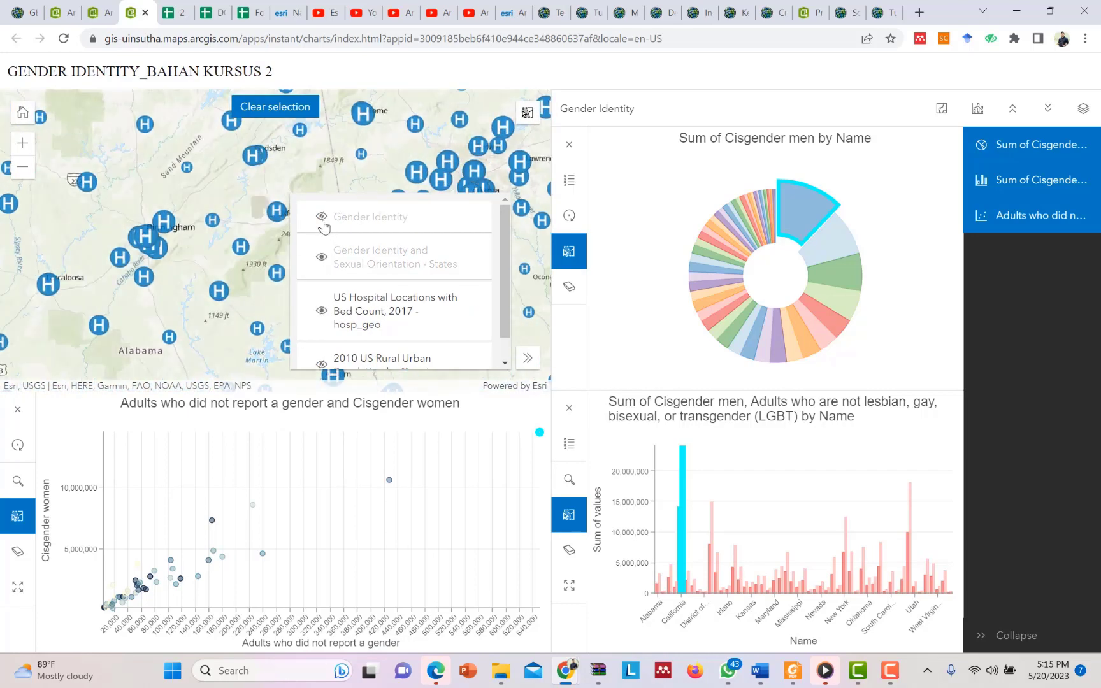
# - Show the 2010 US Rural Urban Population by County layer in place of the hospital locations and examine its county coverage
pyautogui.scroll(-1, 330, 331)
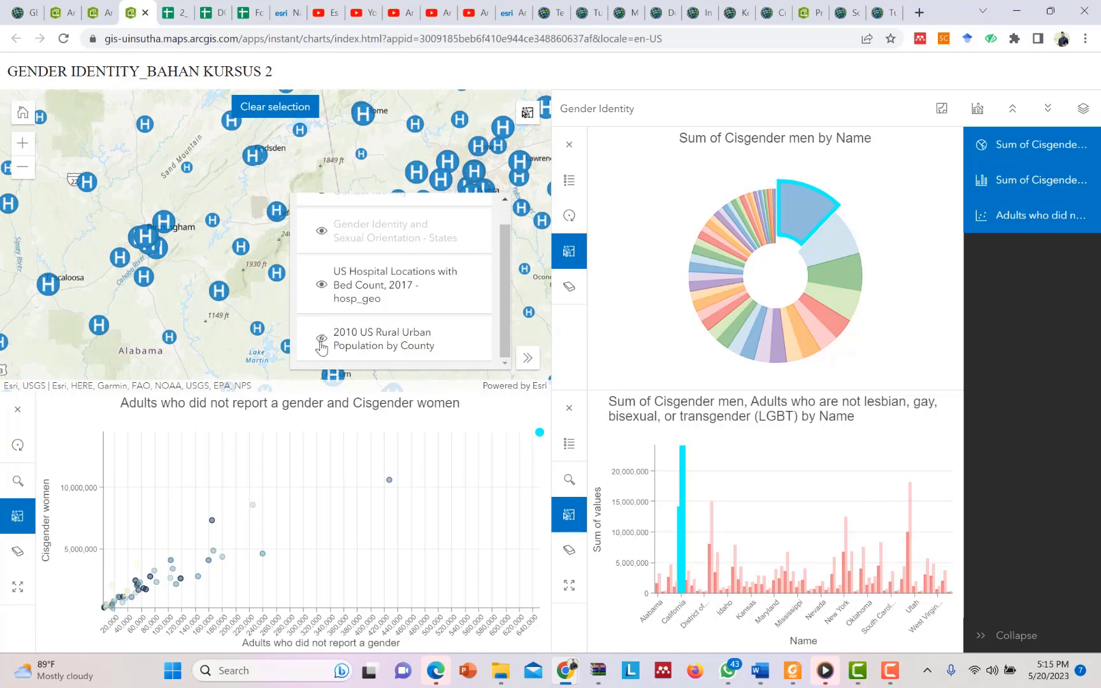
pyautogui.click(321, 341)
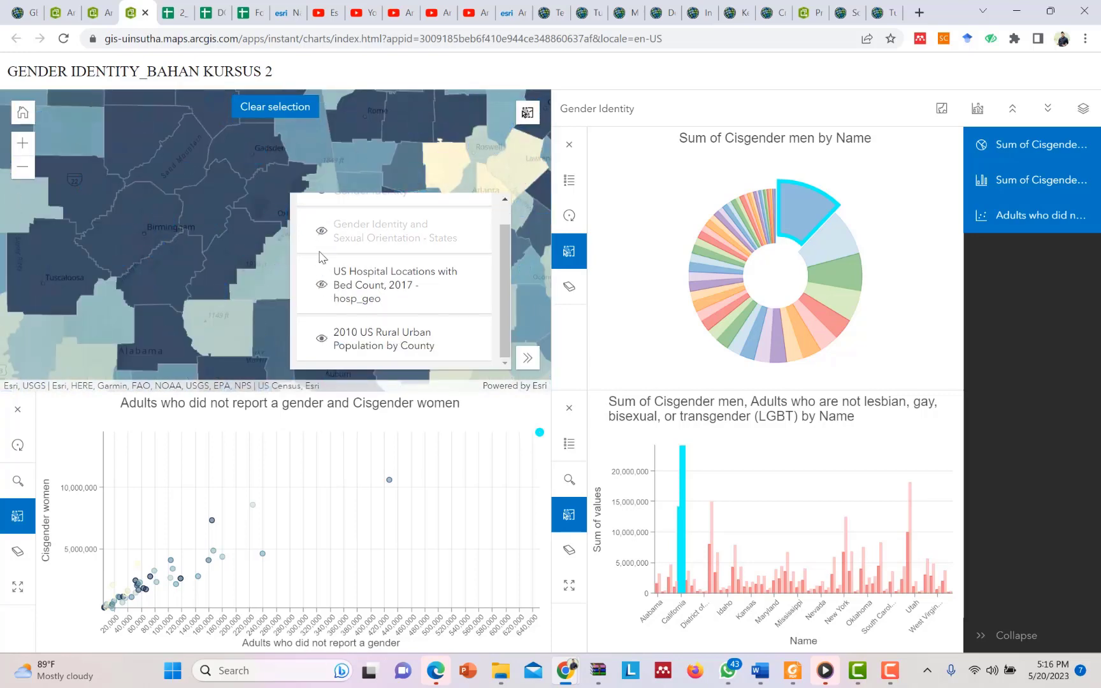
pyautogui.scroll(1, 323, 257)
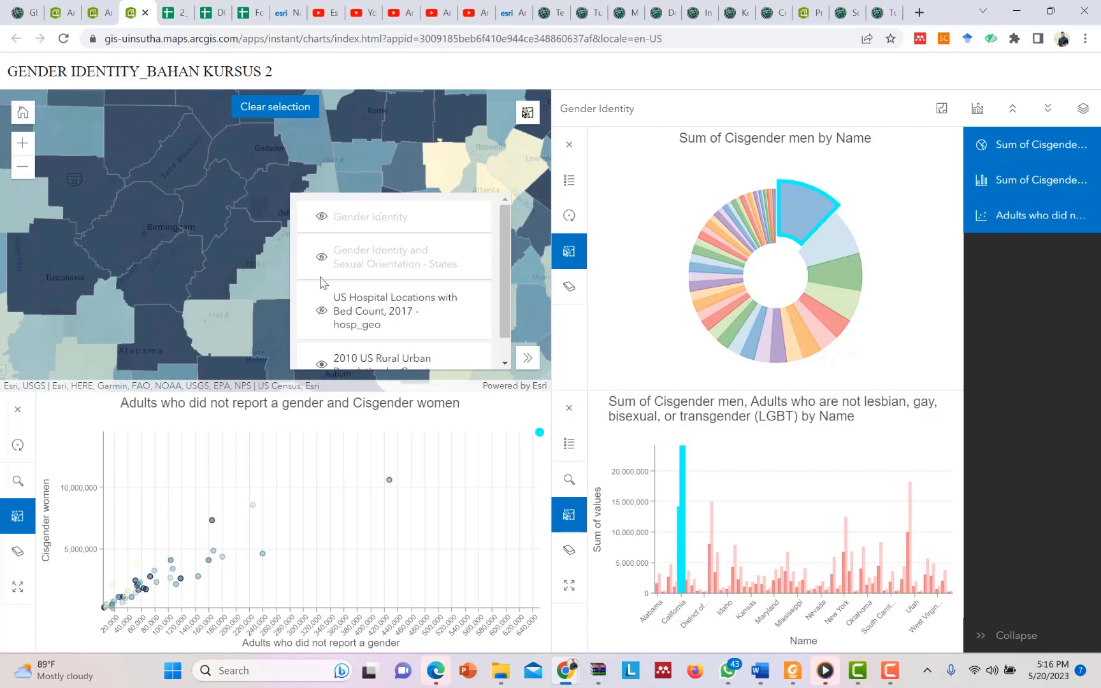
pyautogui.scroll(-1, 319, 287)
pyautogui.scroll(-3, 216, 290)
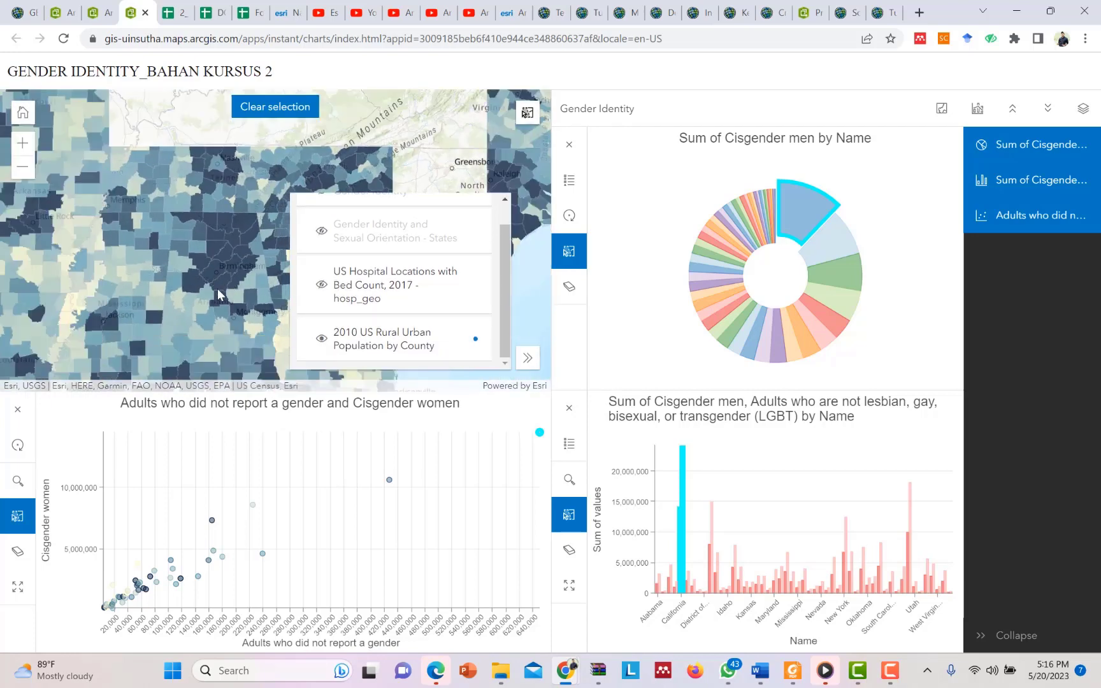
# - Check the hospital layer once more, hide it and the county population layer, and display only Gender Identity over the United States
pyautogui.click(322, 285)
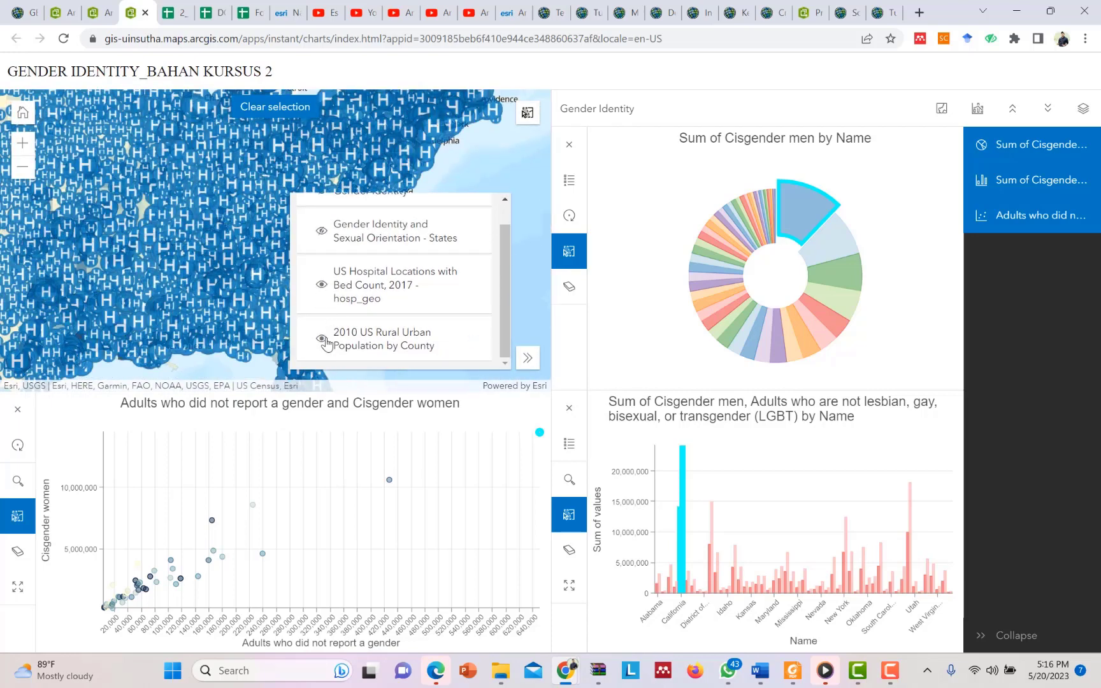
pyautogui.click(323, 287)
pyautogui.scroll(1, 327, 281)
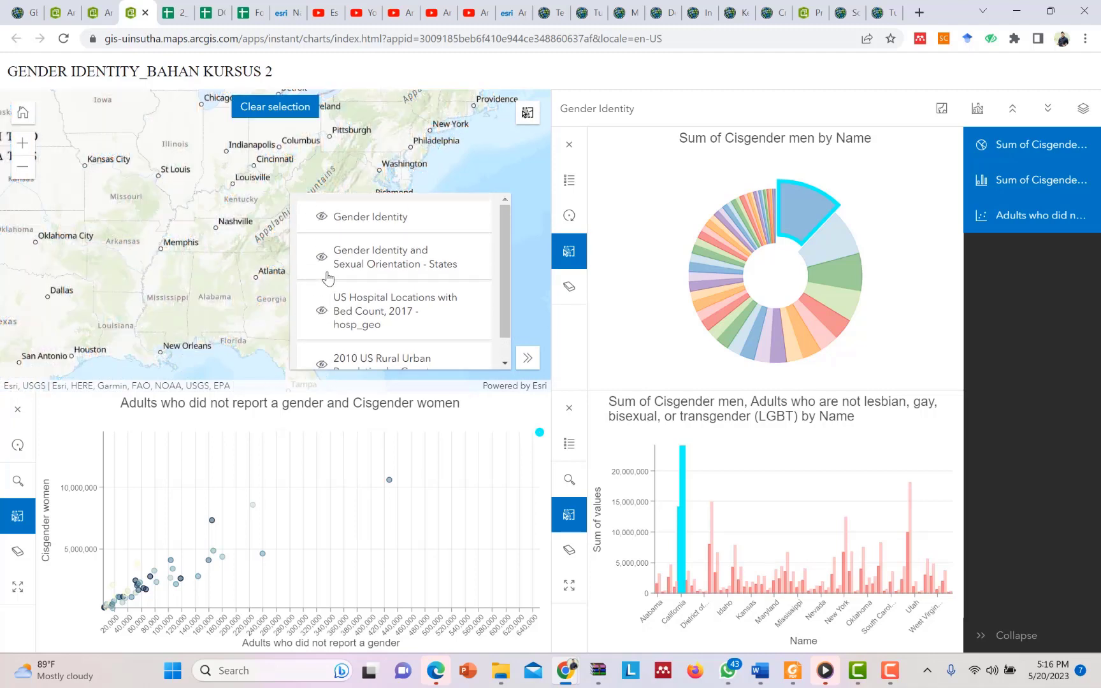
pyautogui.click(322, 217)
pyautogui.scroll(-2, 266, 277)
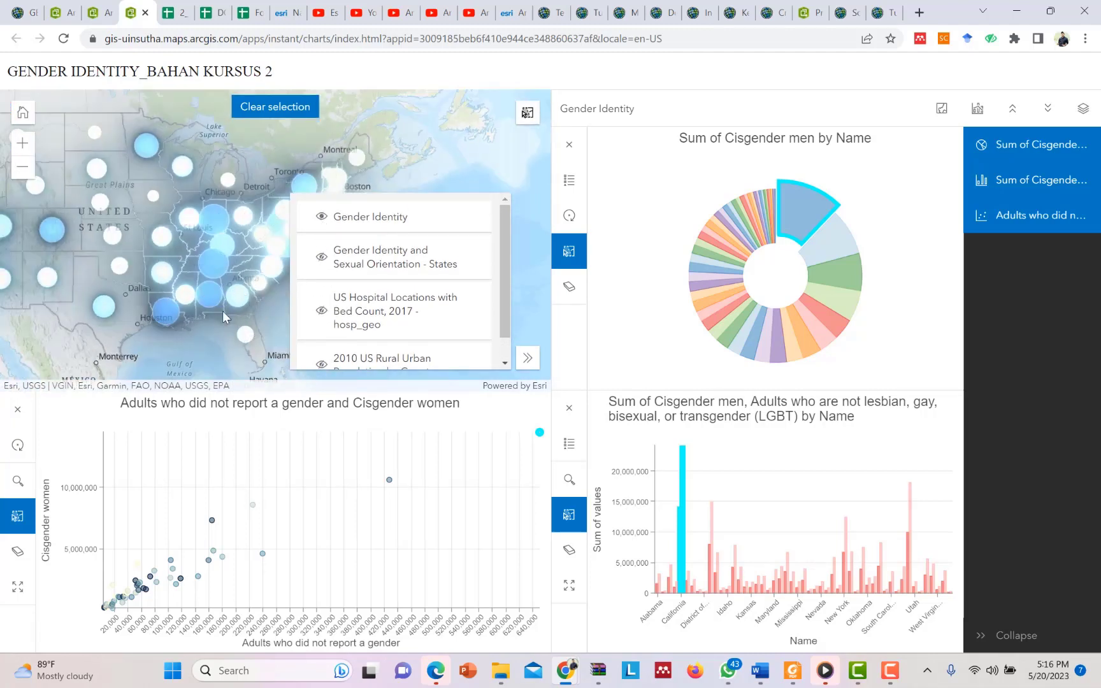
pyautogui.moveTo(188, 296); pyautogui.dragTo(247, 286)
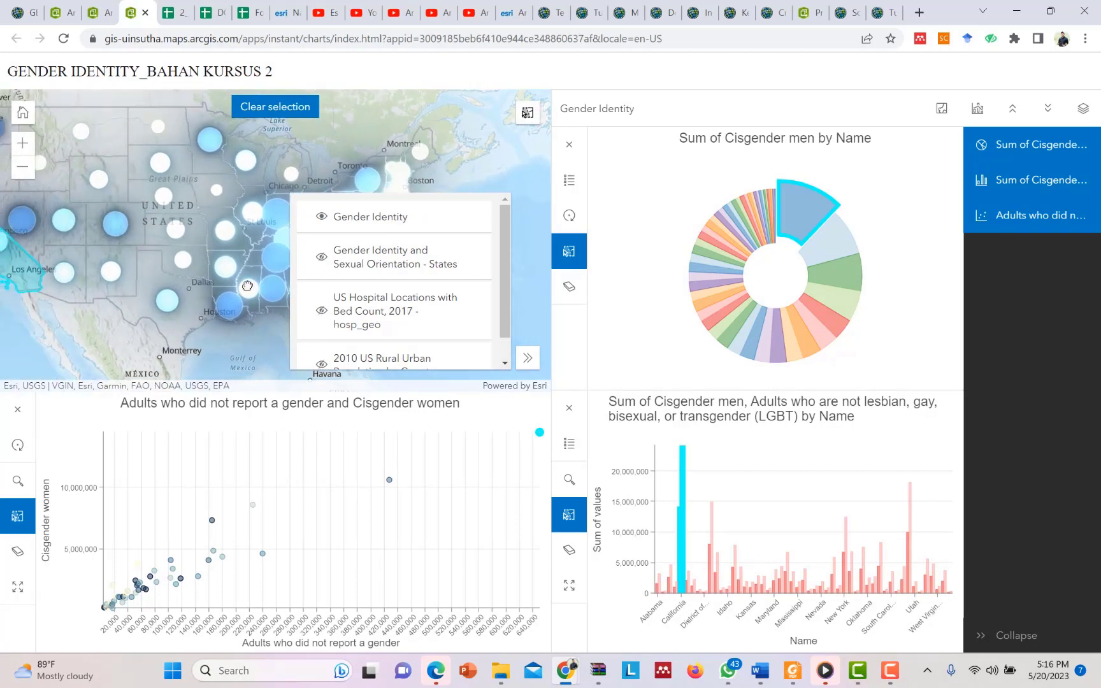
# - Check the chart layer choices, close the map's layer list, and clear the California selection from the map and charts
pyautogui.click(1014, 115)
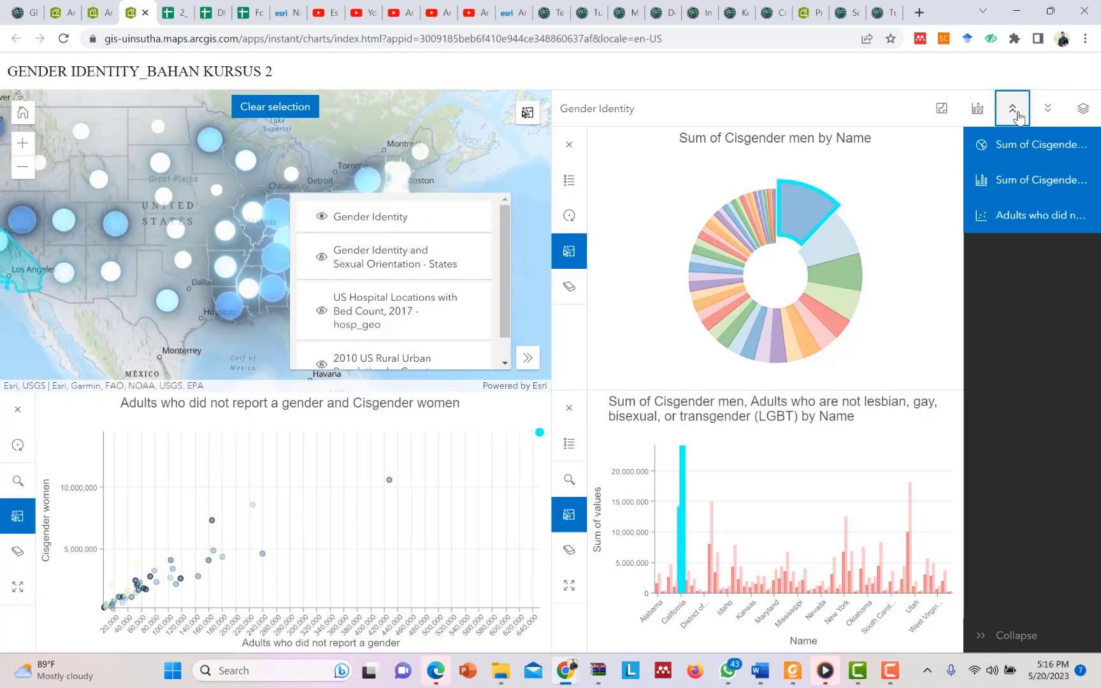
pyautogui.click(1083, 111)
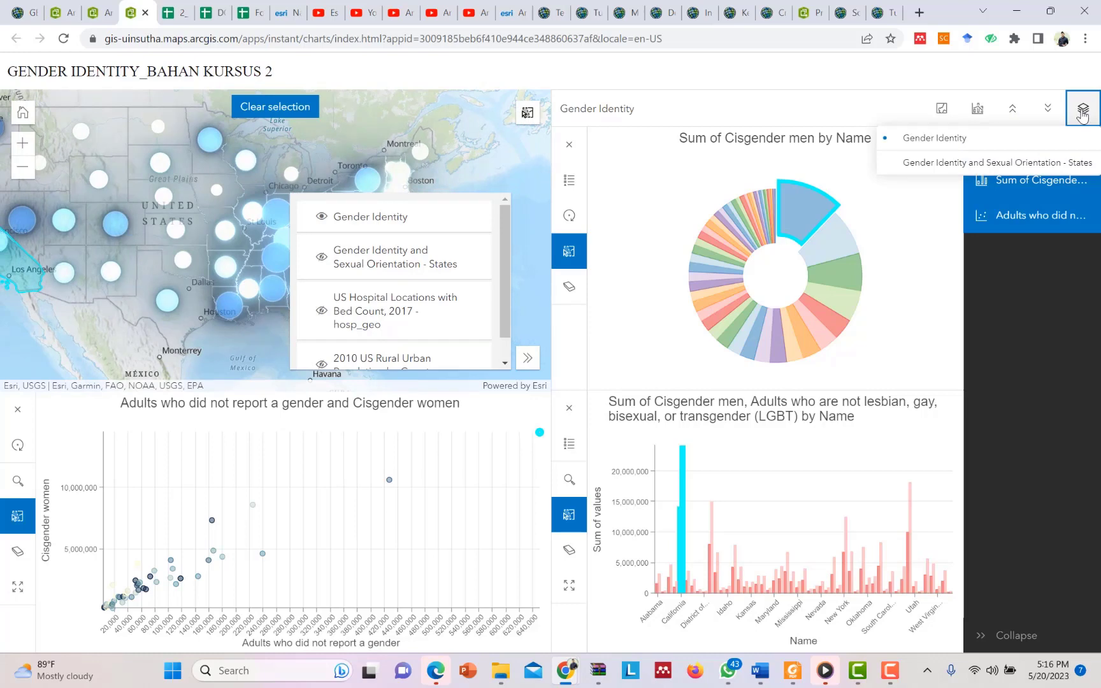
pyautogui.click(528, 358)
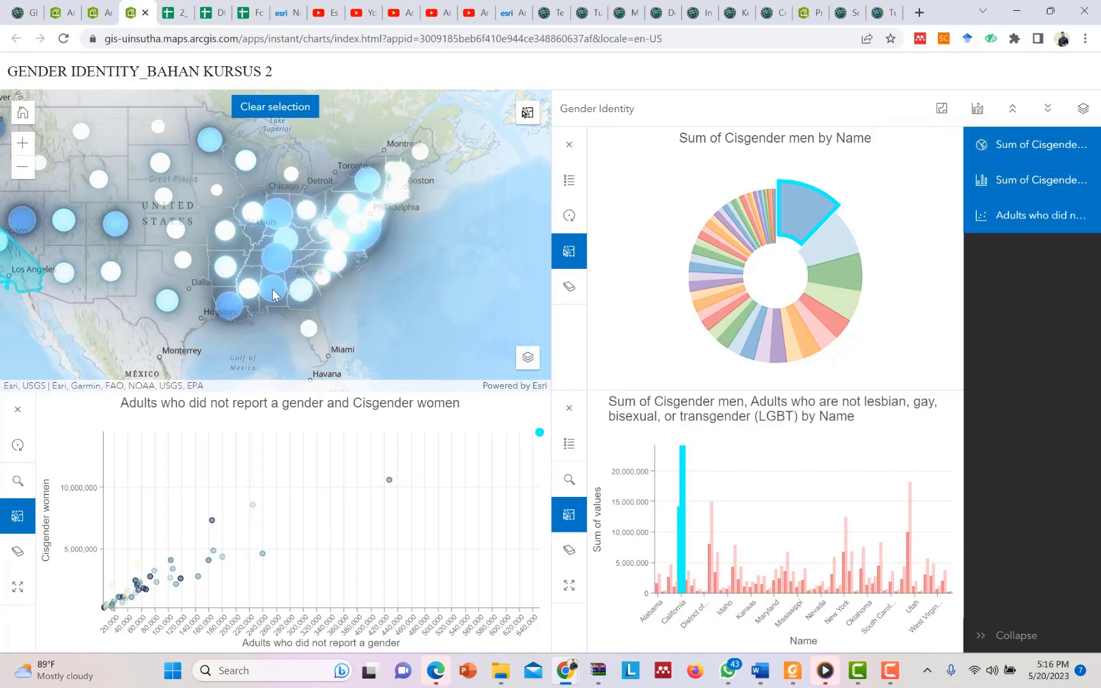
pyautogui.click(275, 114)
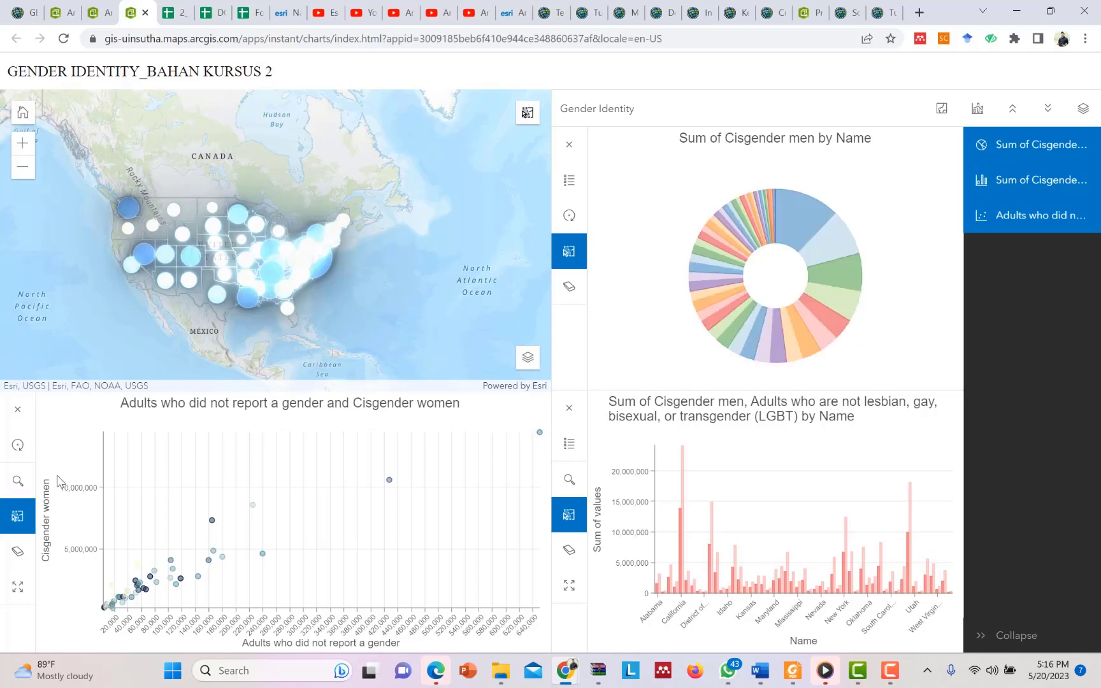
# - Reset the scatter plot to its full extent and frame the map on the United States
pyautogui.click(20, 591)
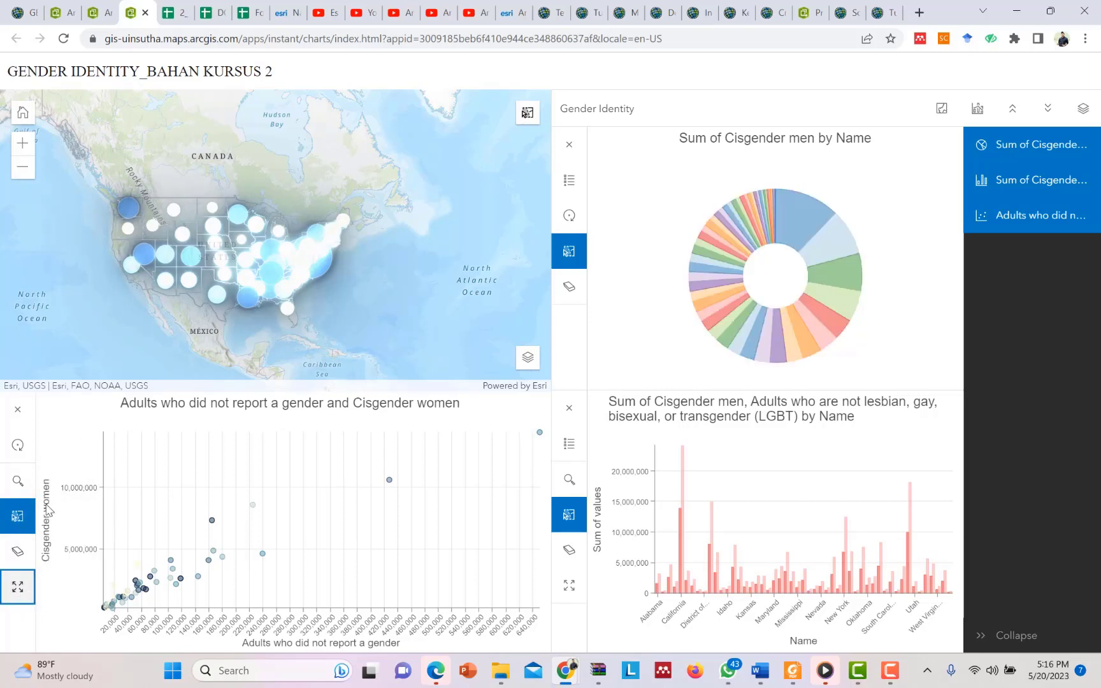
pyautogui.scroll(3, 307, 369)
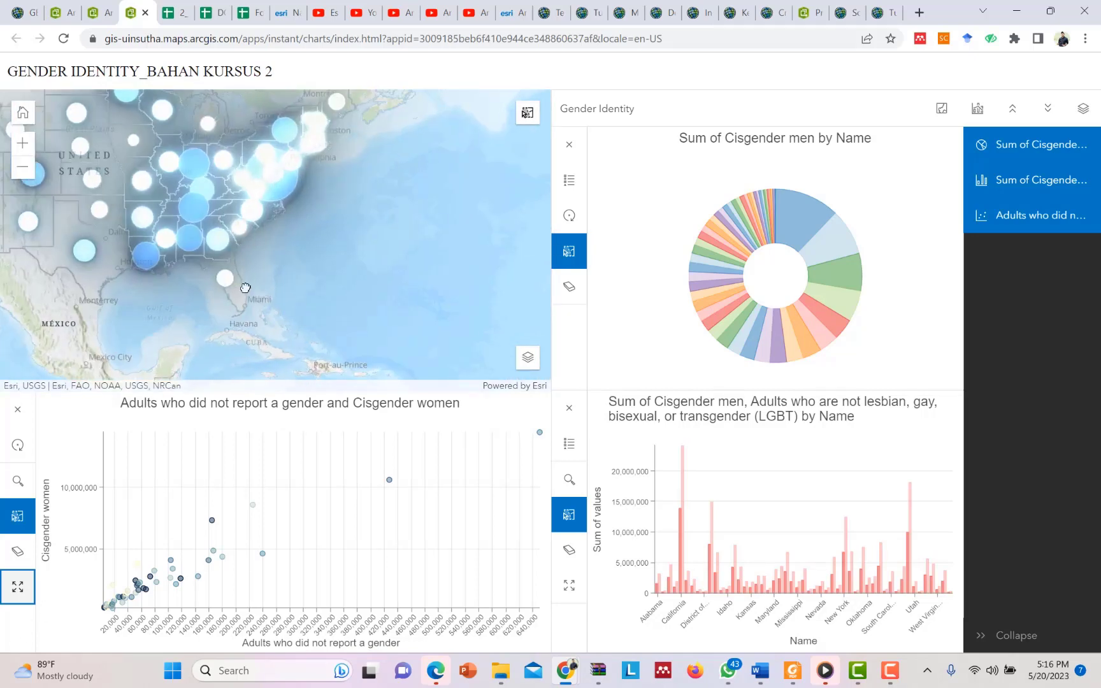
pyautogui.moveTo(241, 278); pyautogui.dragTo(365, 312)
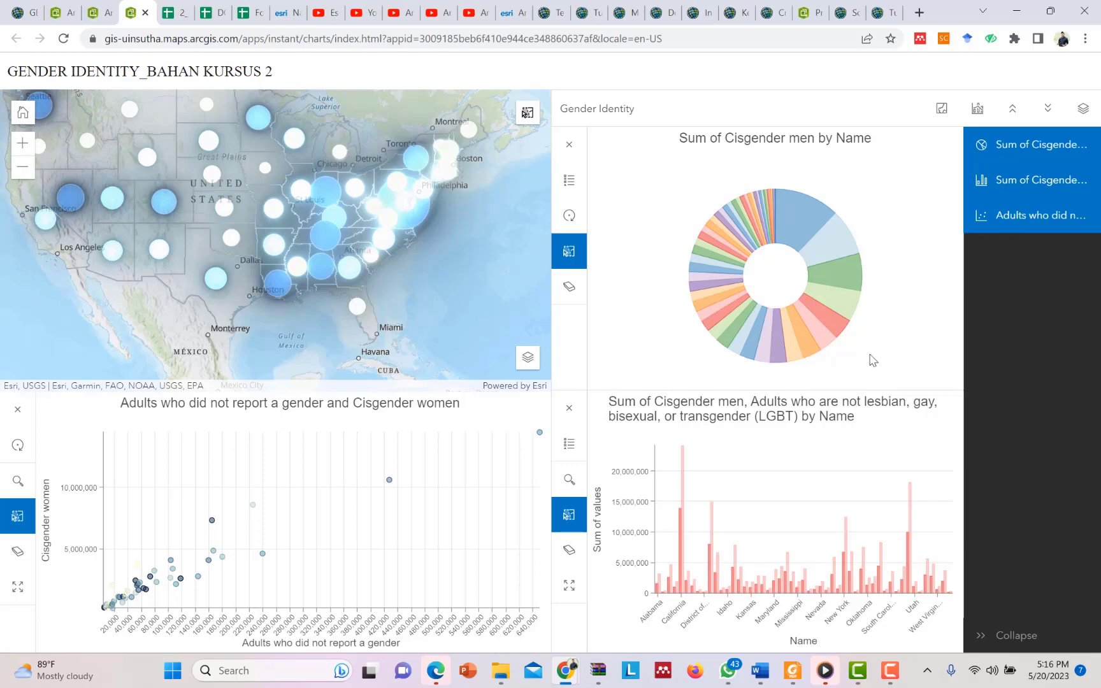
# - Collapse the chart list to widen the charts, and examine the Gender Identity symbols across the central and eastern United States
pyautogui.click(1012, 621)
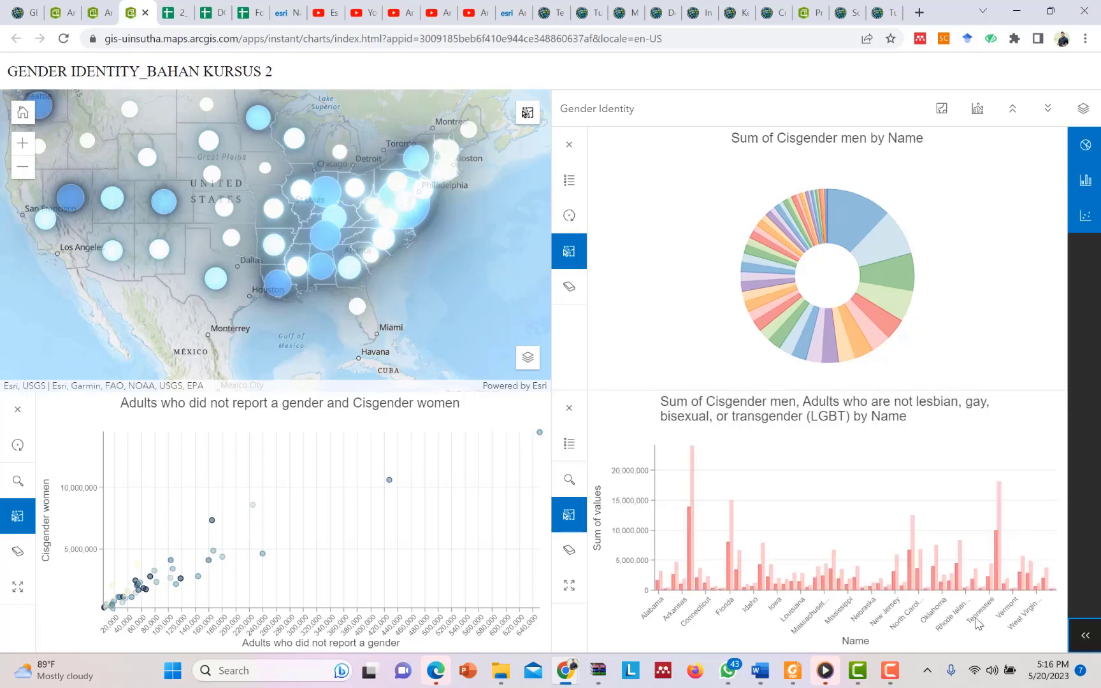
pyautogui.scroll(2, 357, 250)
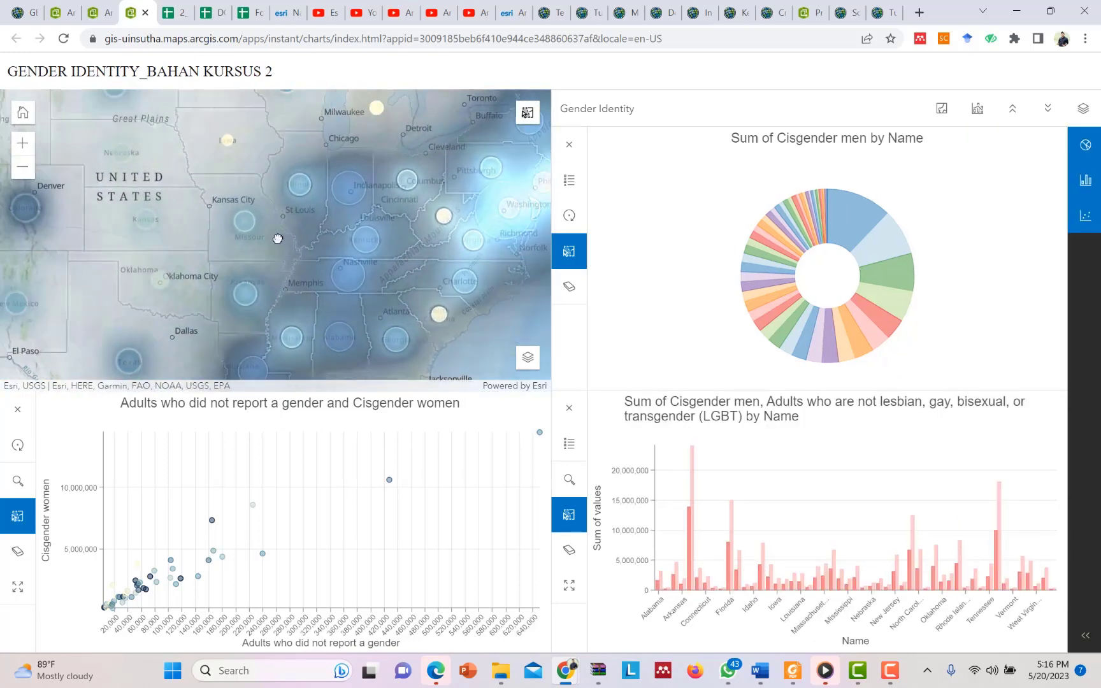
pyautogui.moveTo(223, 227); pyautogui.dragTo(286, 244)
pyautogui.scroll(-2, 410, 265)
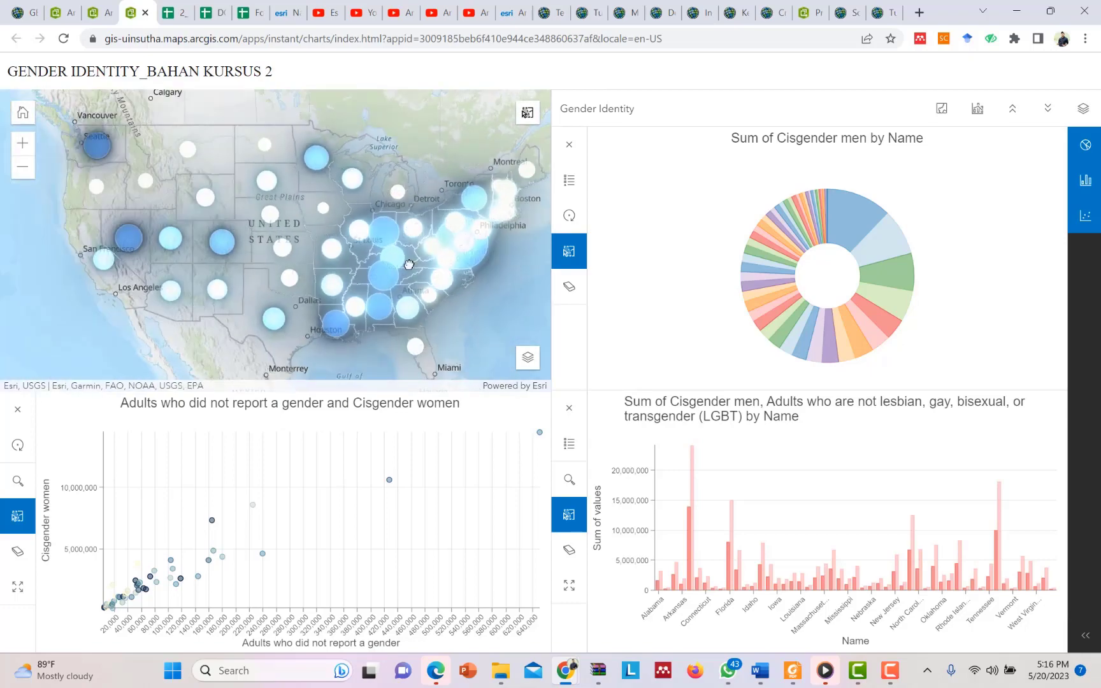